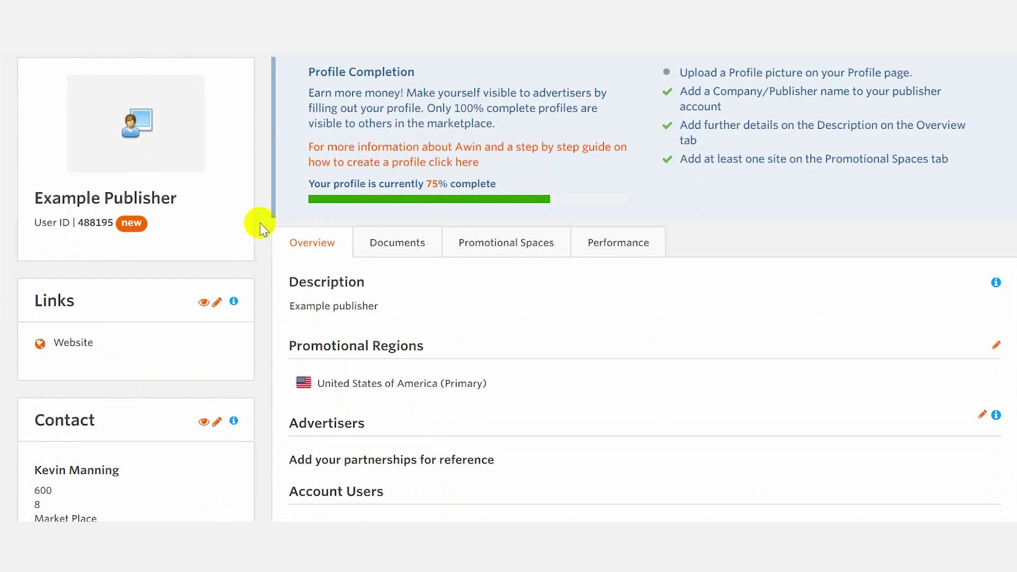
Step: Replace the profile description with "Type your description" and save it
{"action": "left_click", "coordinate": [394, 309]}
{"action": "type", "text": "Type your description"}
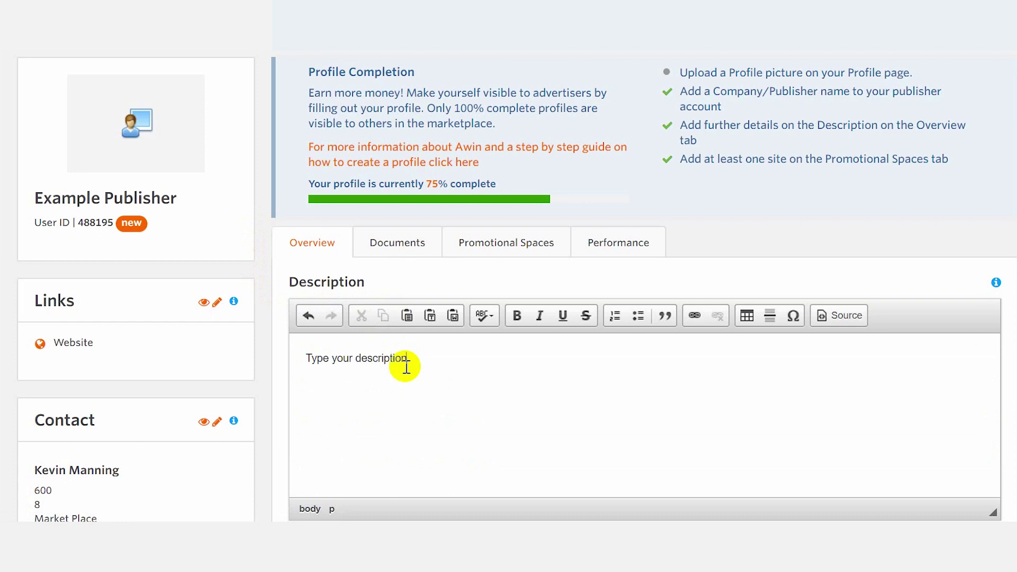
{"action": "scroll", "coordinate": [416, 360], "scroll_direction": "down", "scroll_amount": 2}
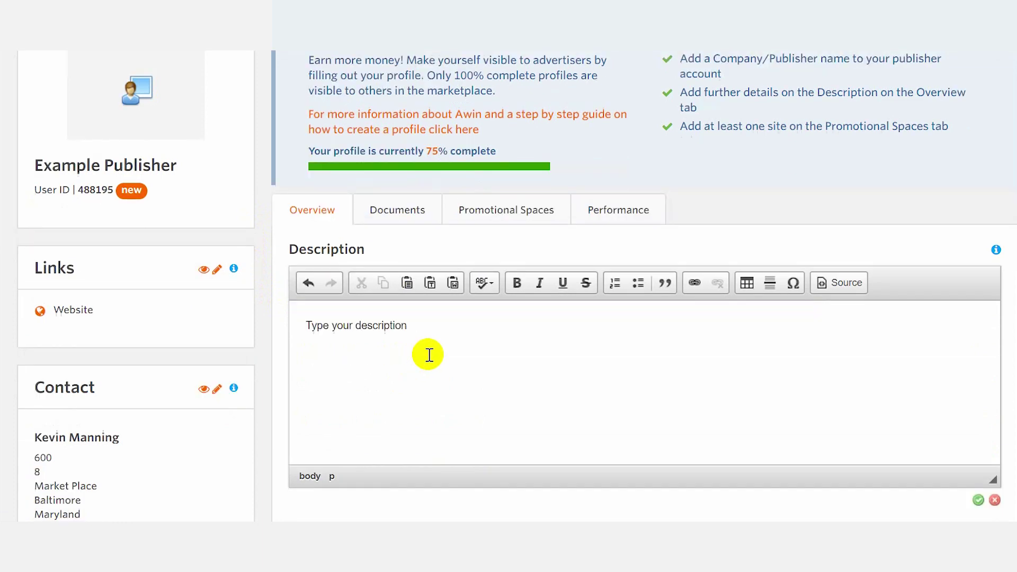
{"action": "left_click", "coordinate": [978, 449]}
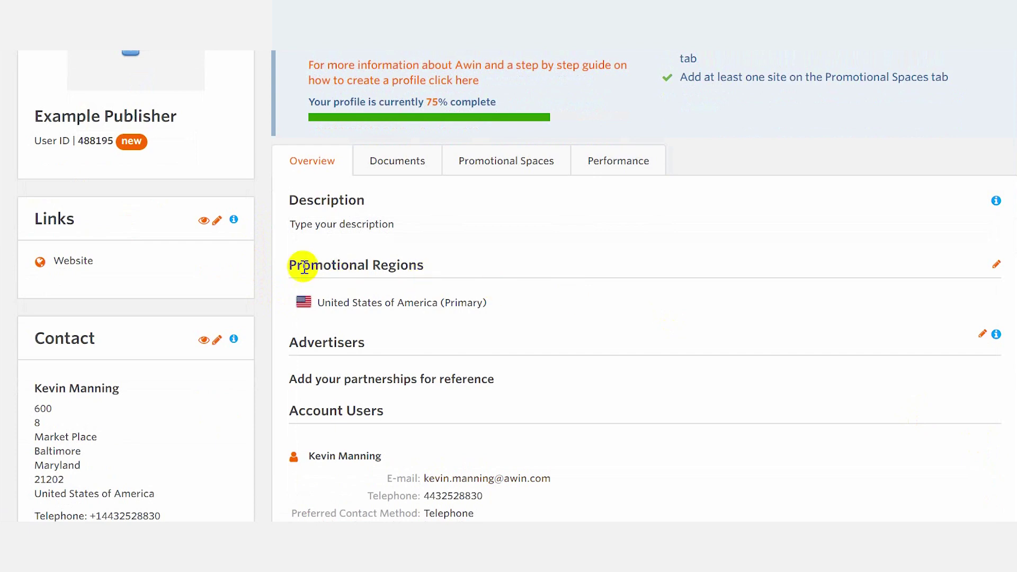
Step: Upload the Awin Logo image from the Pictures folder as the publisher's profile picture and save it
{"action": "scroll", "coordinate": [287, 273], "scroll_direction": "up", "scroll_amount": 3}
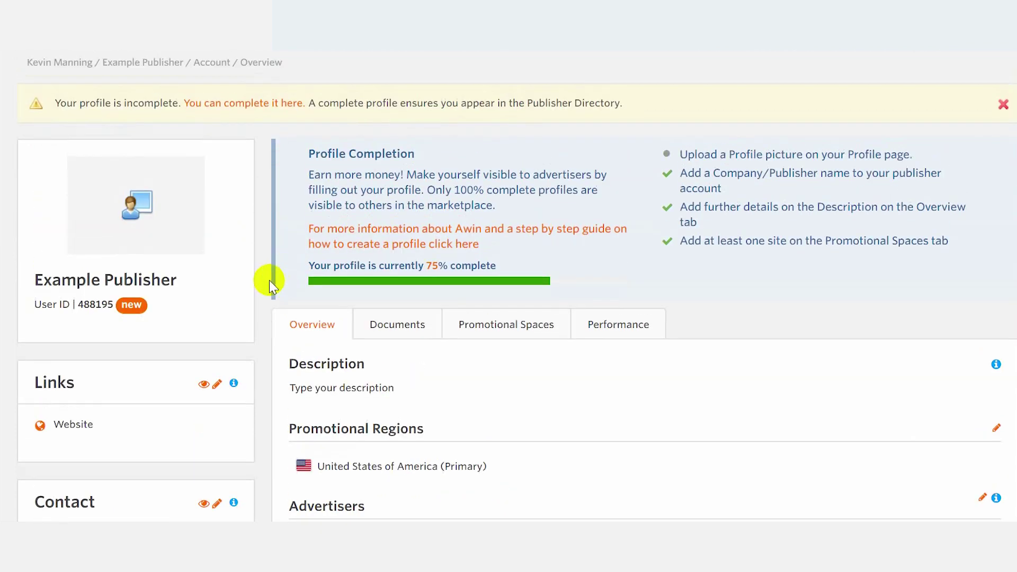
{"action": "scroll", "coordinate": [269, 281], "scroll_direction": "up", "scroll_amount": 2}
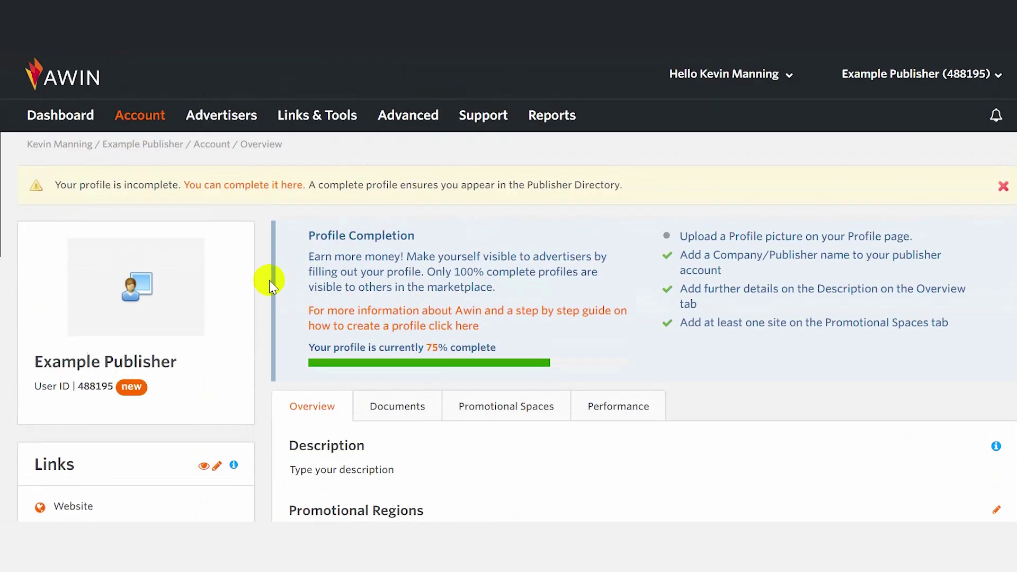
{"action": "left_click", "coordinate": [128, 293]}
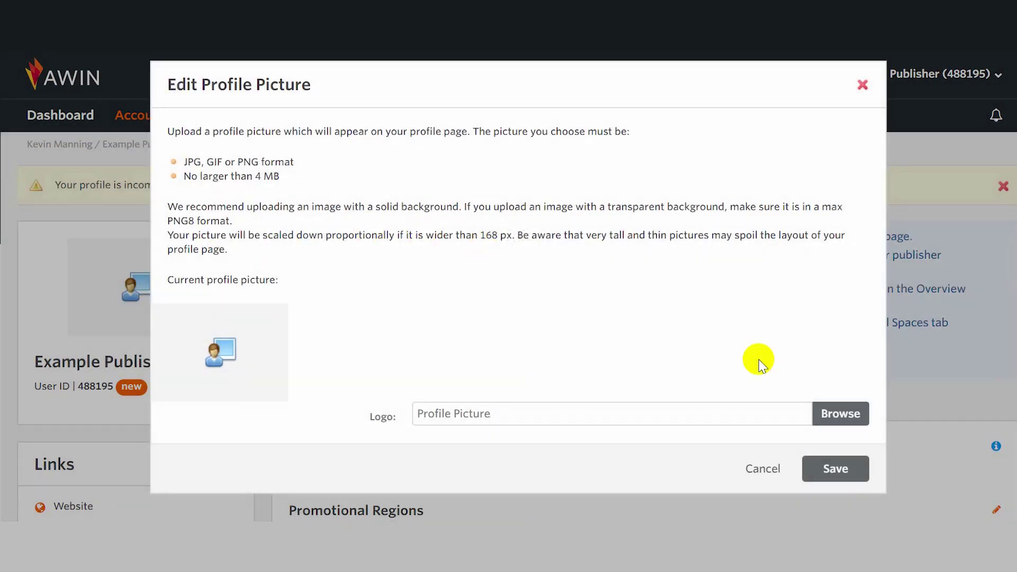
{"action": "left_click", "coordinate": [842, 419]}
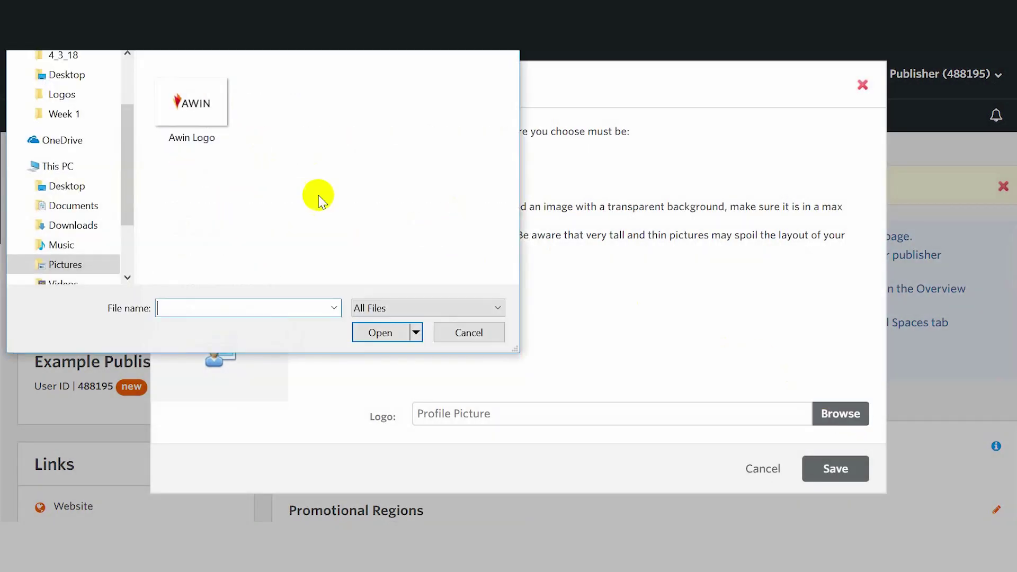
{"action": "left_click", "coordinate": [210, 108]}
{"action": "double_click", "coordinate": [209, 110]}
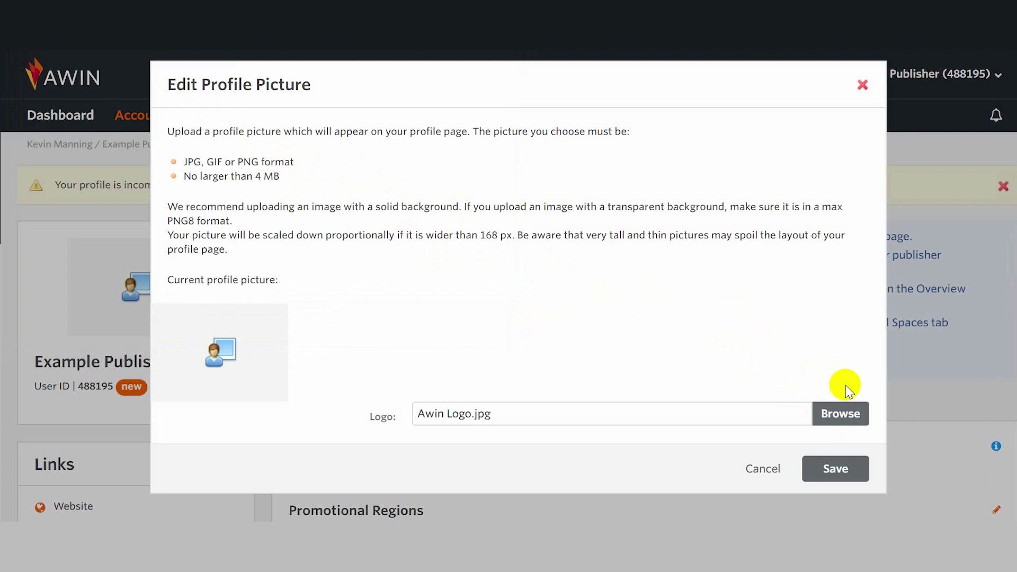
{"action": "left_click", "coordinate": [840, 473]}
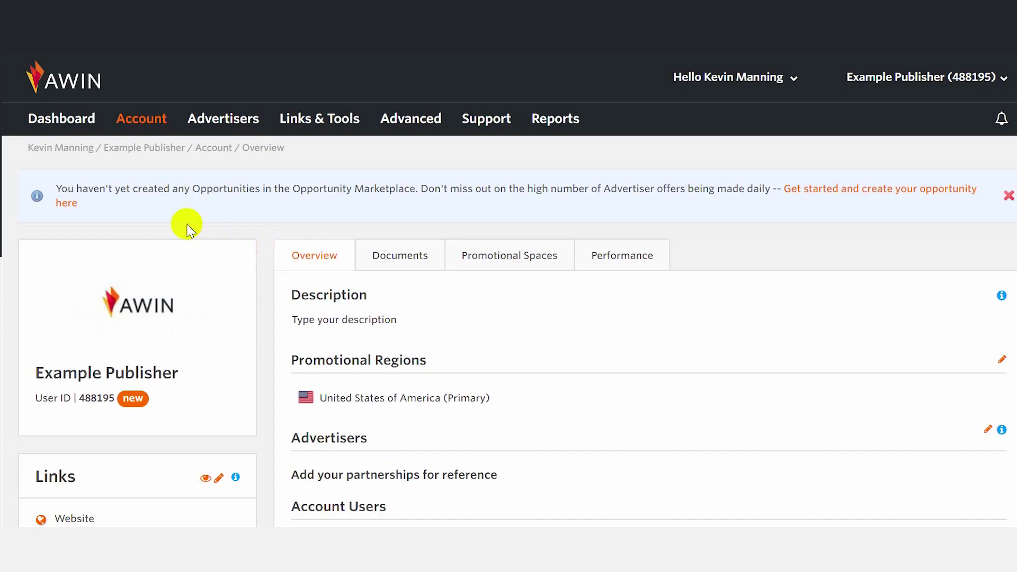
Step: Open the account's Payment Details page and review the tax and bank detail fields
{"action": "left_click", "coordinate": [125, 151]}
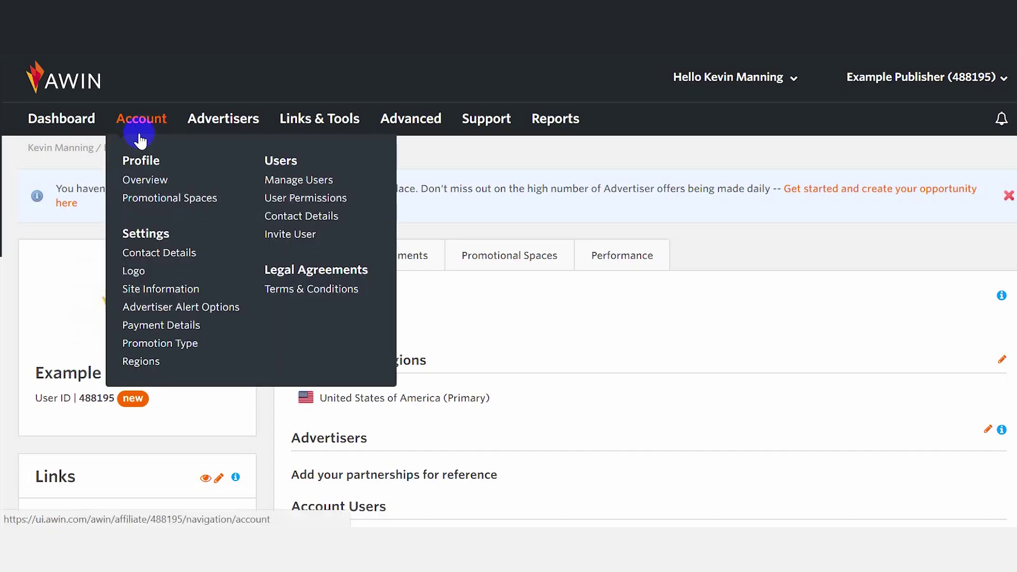
{"action": "left_click", "coordinate": [183, 326]}
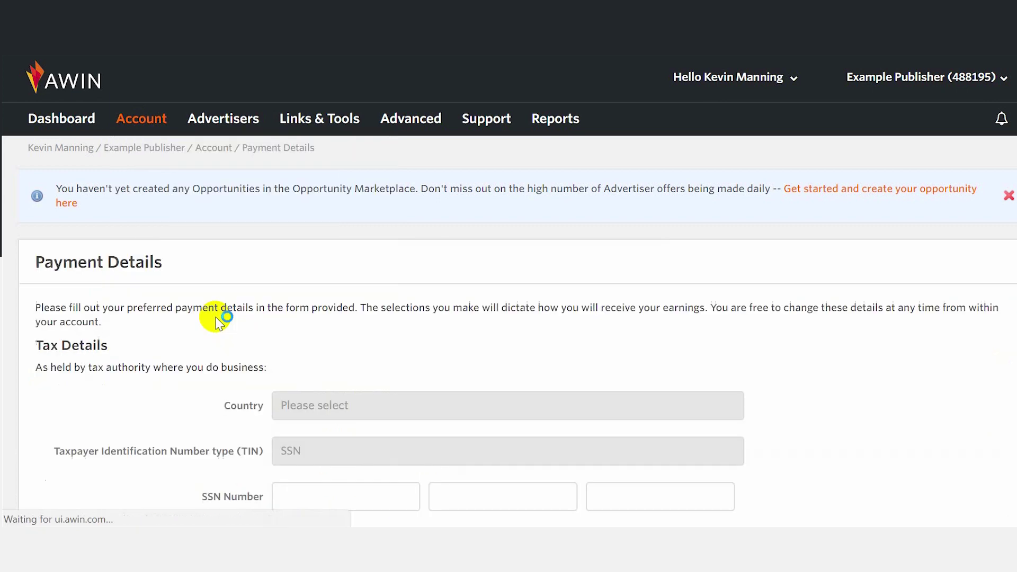
{"action": "scroll", "coordinate": [48, 259], "scroll_direction": "down", "scroll_amount": 3}
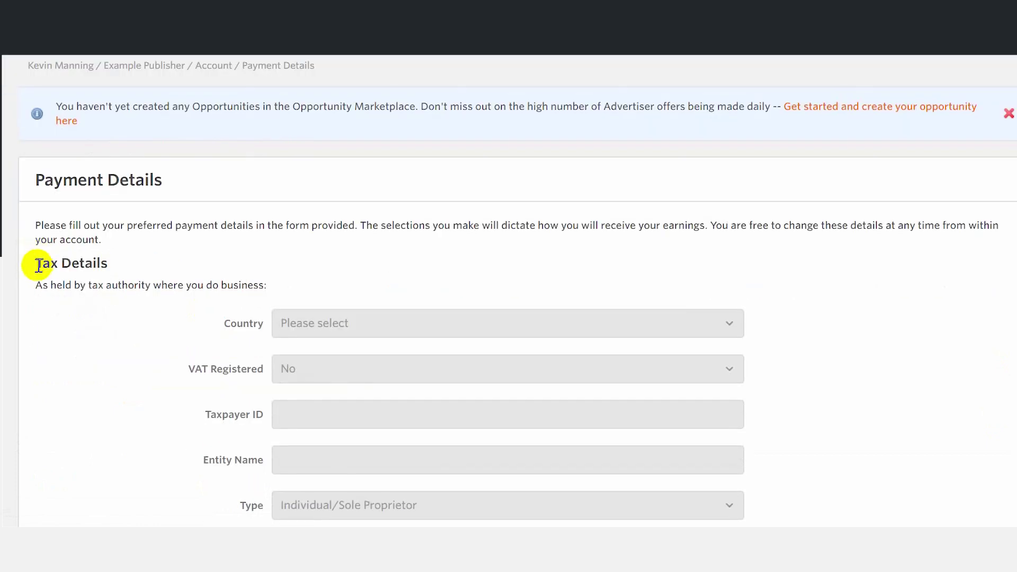
{"action": "scroll", "coordinate": [57, 244], "scroll_direction": "down", "scroll_amount": 15}
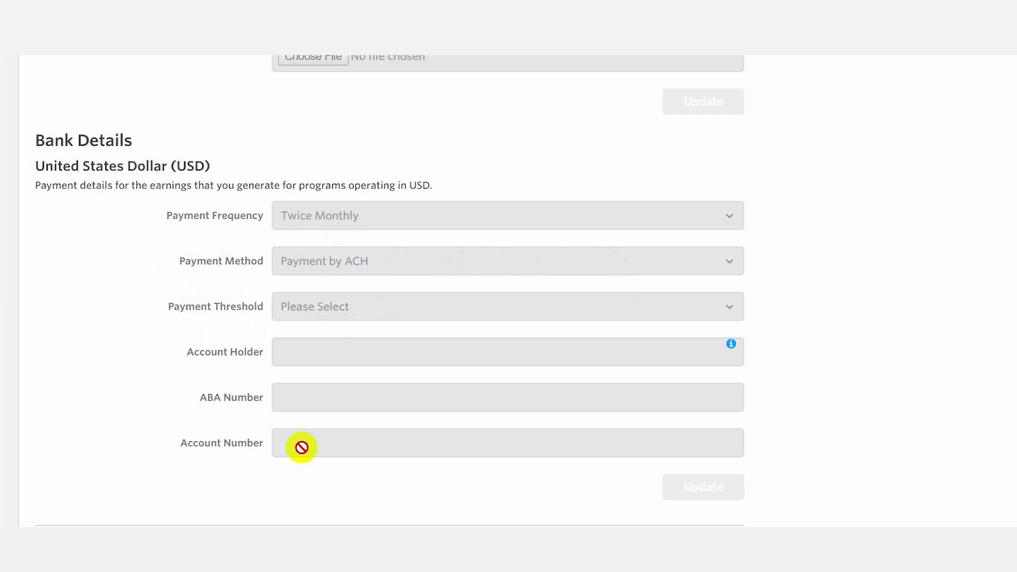
{"action": "scroll", "coordinate": [191, 408], "scroll_direction": "down", "scroll_amount": 3}
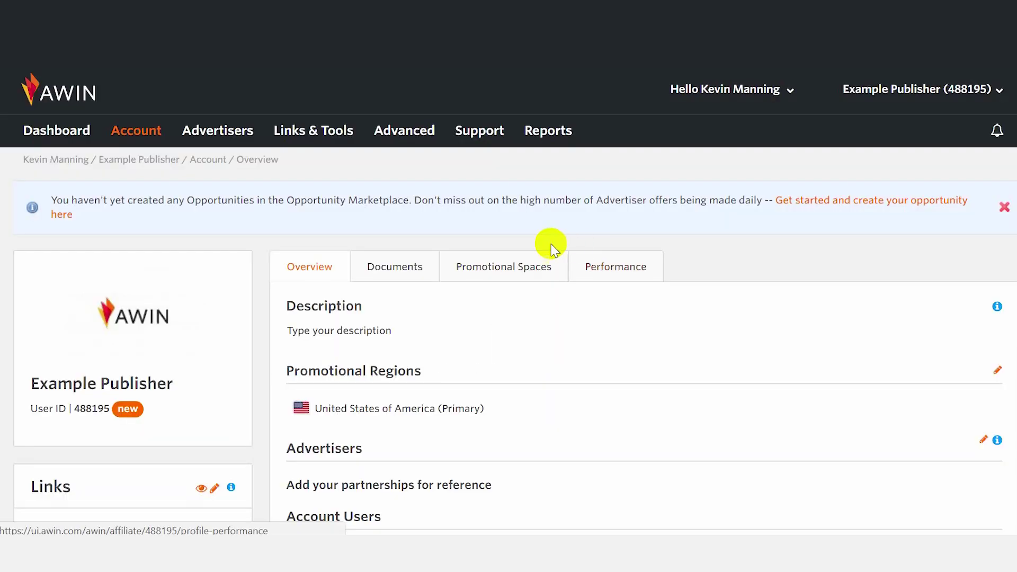
Step: Open the Join Programs directory and bring its advertiser sector and region filters into view
{"action": "left_click", "coordinate": [220, 135]}
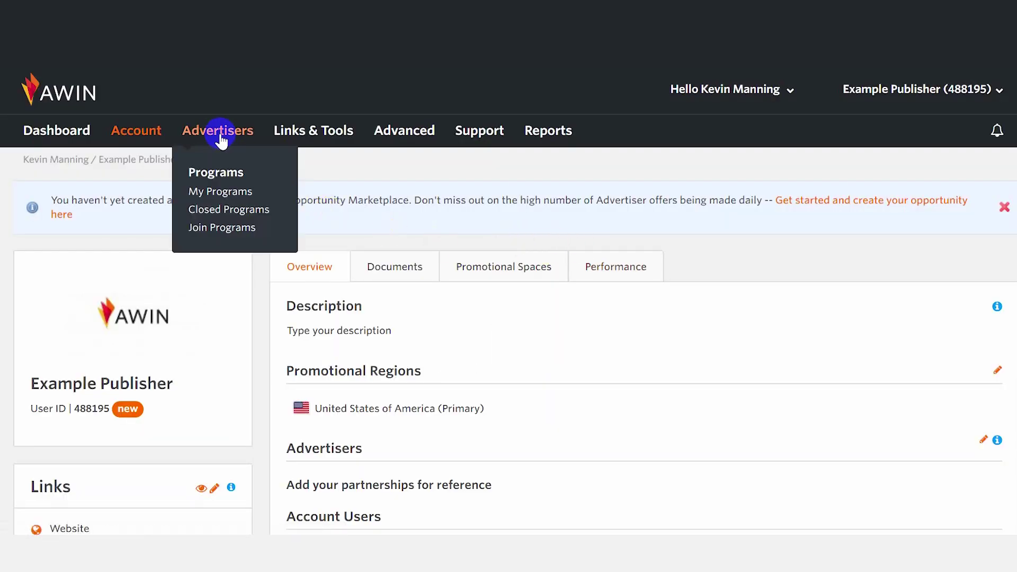
{"action": "left_click", "coordinate": [221, 226]}
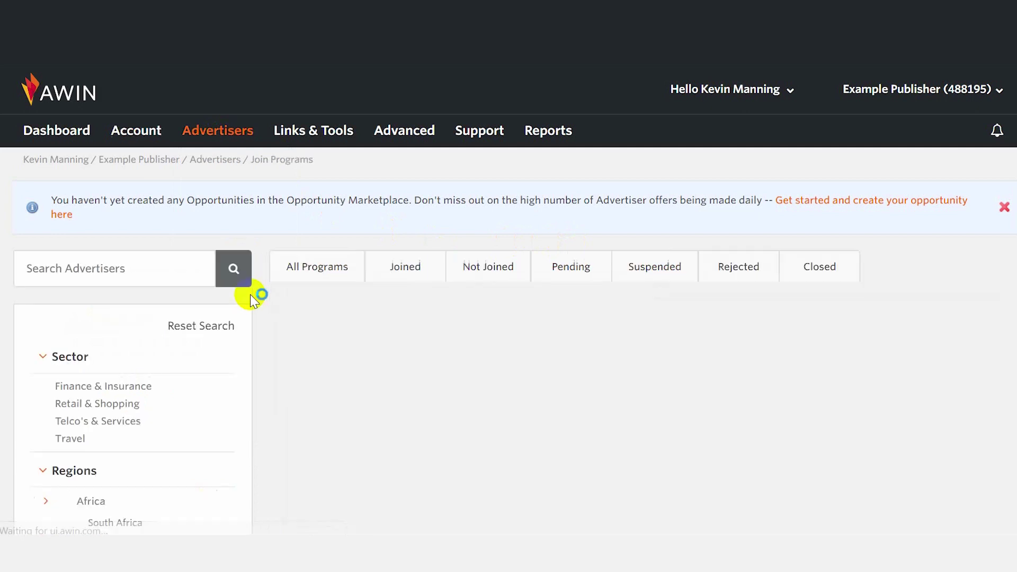
{"action": "scroll", "coordinate": [246, 211], "scroll_direction": "down", "scroll_amount": 2}
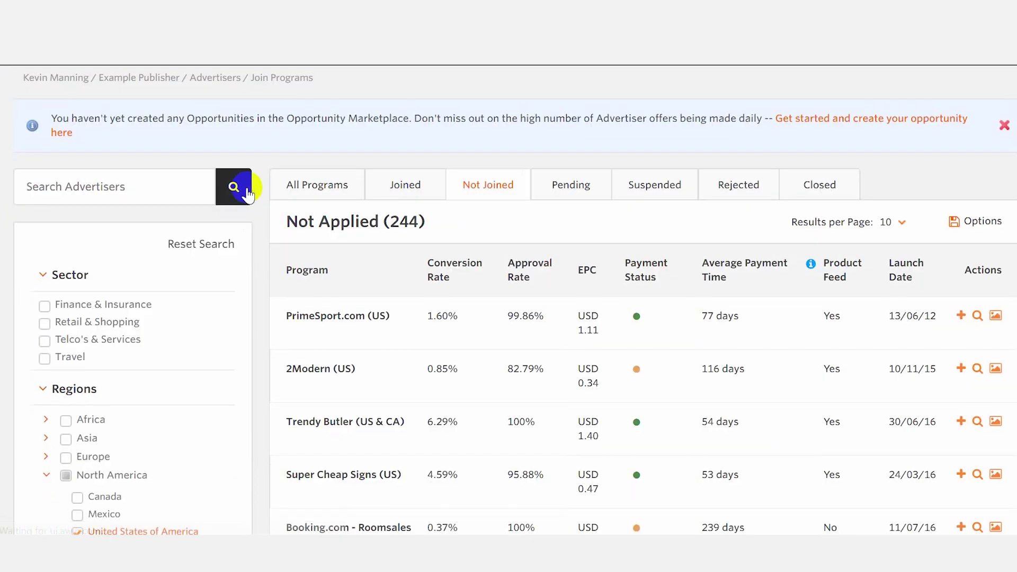
{"action": "scroll", "coordinate": [272, 228], "scroll_direction": "down", "scroll_amount": 2}
{"action": "scroll", "coordinate": [273, 233], "scroll_direction": "down", "scroll_amount": 2}
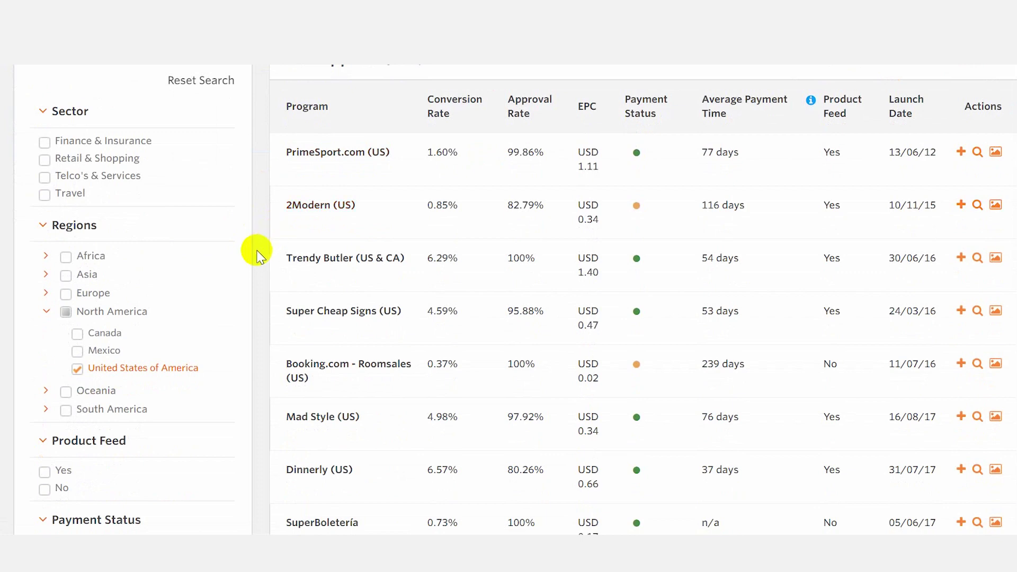
Step: Filter the advertiser programs to the DIY category within the Retail & Shopping sector
{"action": "left_click", "coordinate": [114, 161]}
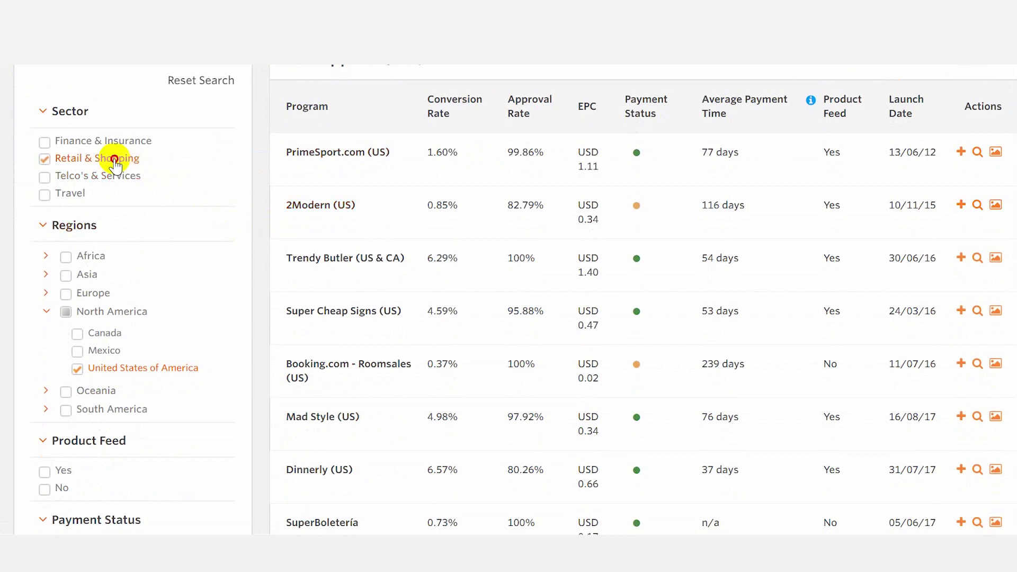
{"action": "left_click", "coordinate": [114, 159]}
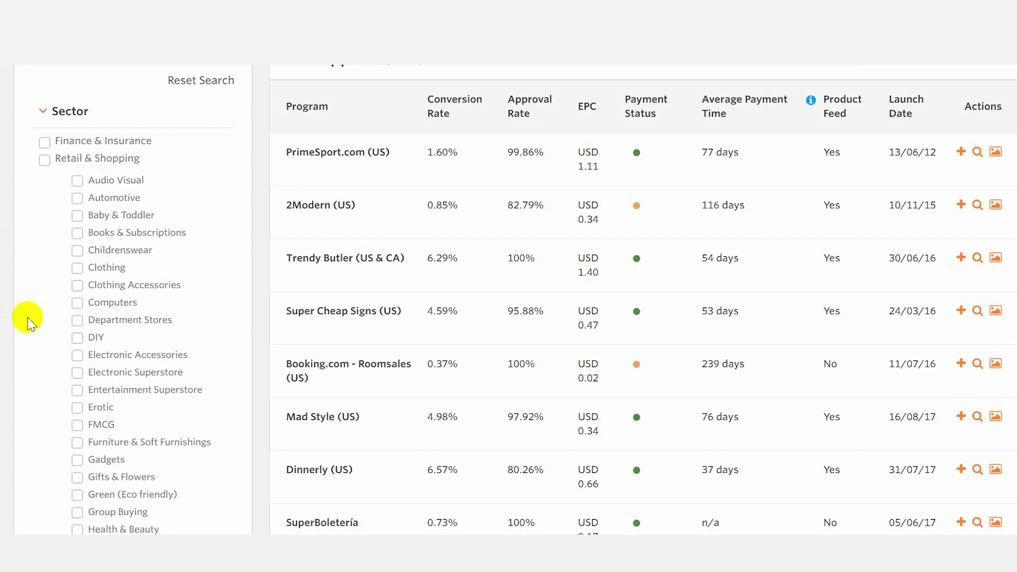
{"action": "left_click", "coordinate": [78, 339]}
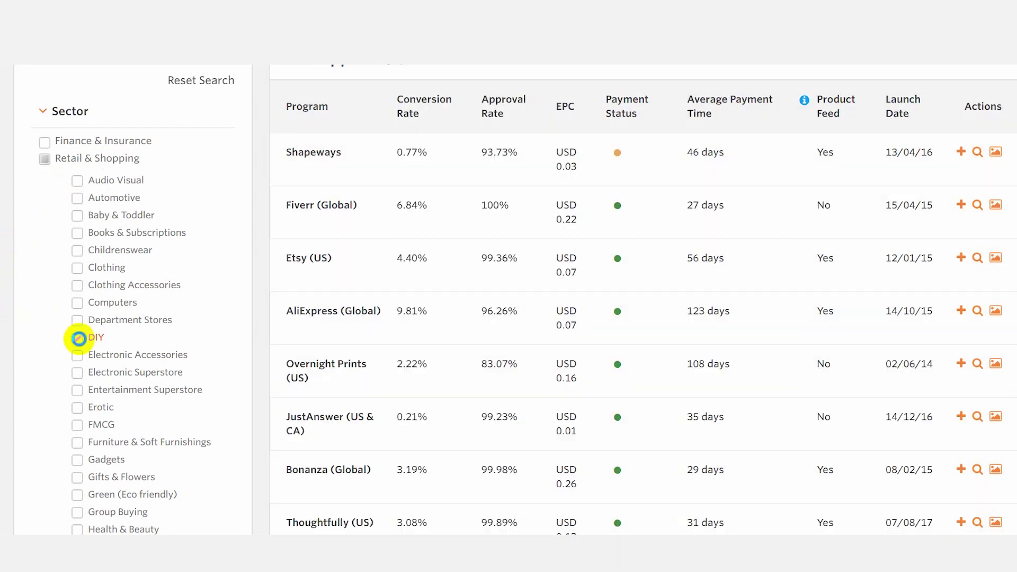
Step: Review the region, product feed, payment status and additional filters, as well as the filtered program list
{"action": "scroll", "coordinate": [37, 278], "scroll_direction": "down", "scroll_amount": 3}
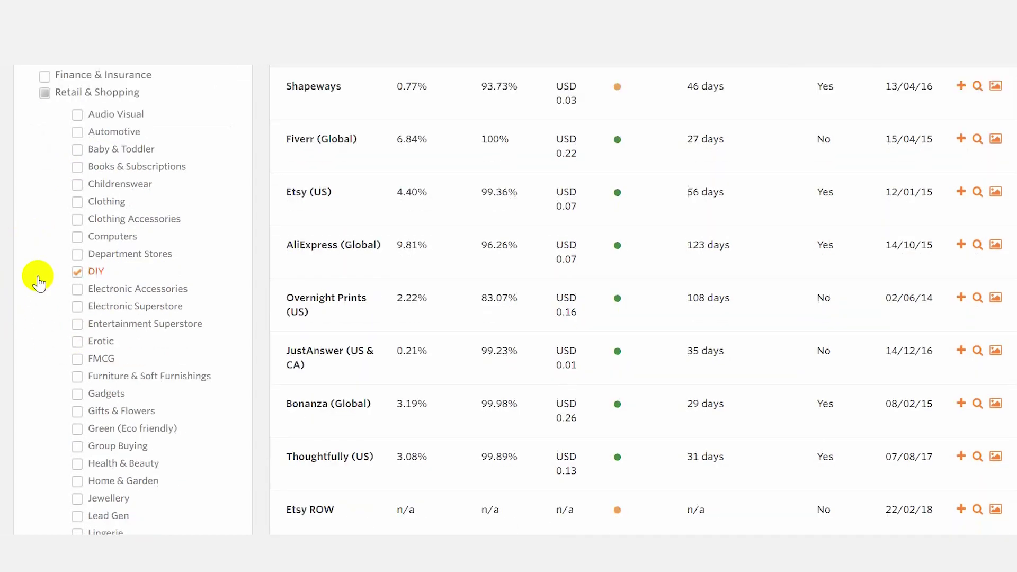
{"action": "scroll", "coordinate": [38, 281], "scroll_direction": "down", "scroll_amount": 9}
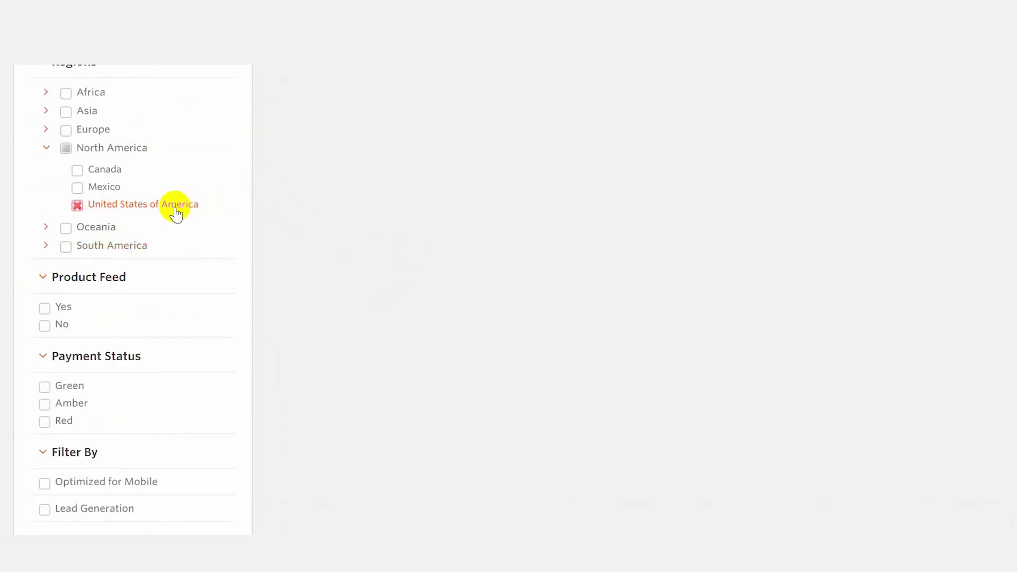
{"action": "scroll", "coordinate": [295, 257], "scroll_direction": "down", "scroll_amount": 2}
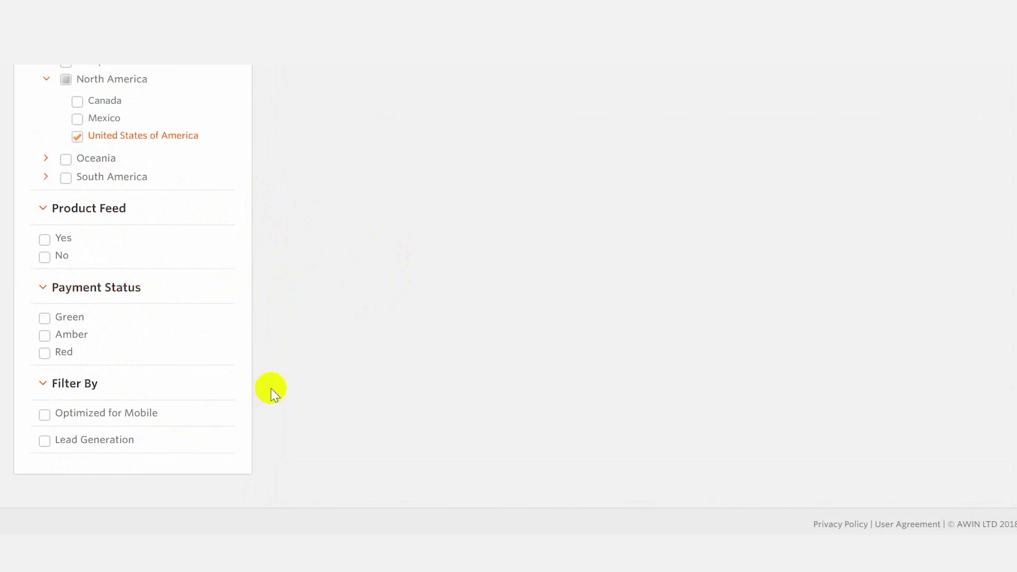
{"action": "scroll", "coordinate": [269, 374], "scroll_direction": "up", "scroll_amount": 10}
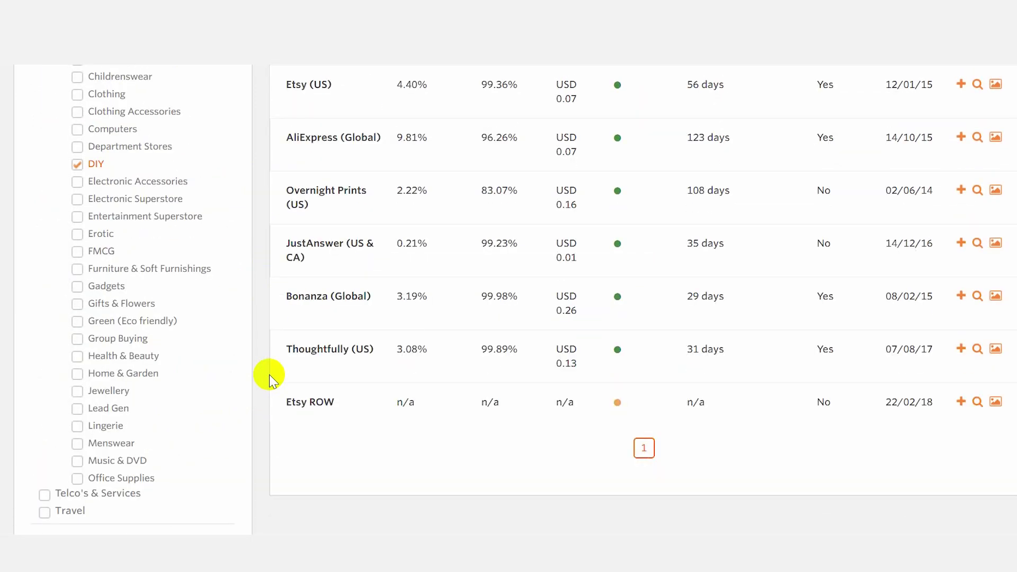
{"action": "scroll", "coordinate": [269, 374], "scroll_direction": "up", "scroll_amount": 4}
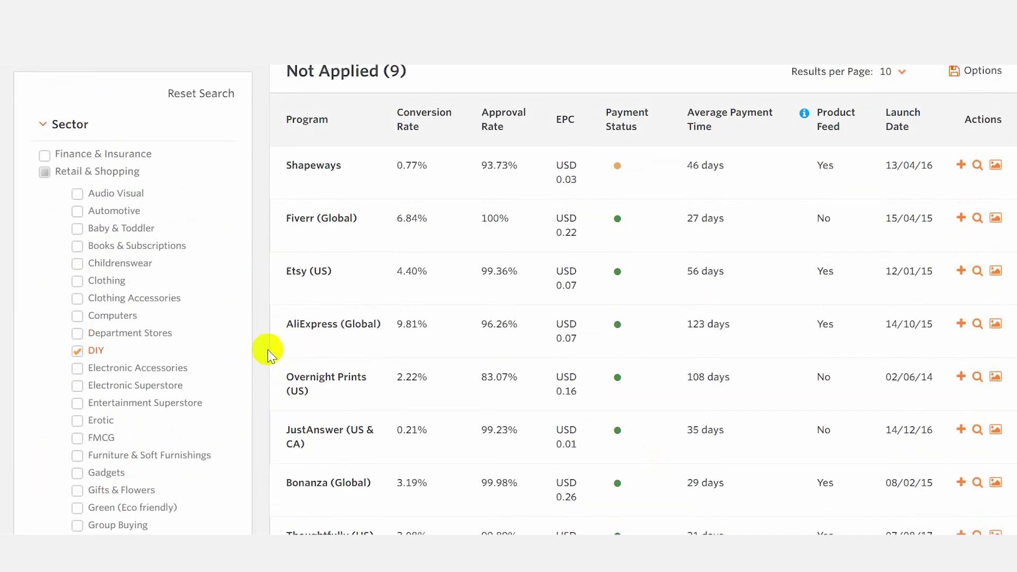
{"action": "scroll", "coordinate": [256, 345], "scroll_direction": "up", "scroll_amount": 2}
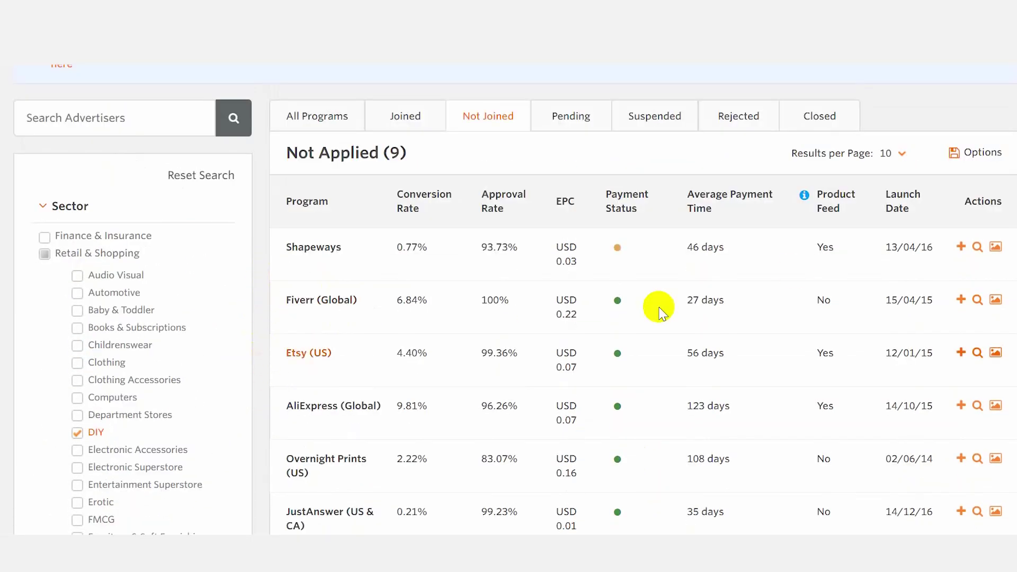
Step: Look over the CSV and Excel export options and switch the program list to Detailed View
{"action": "left_click", "coordinate": [977, 153]}
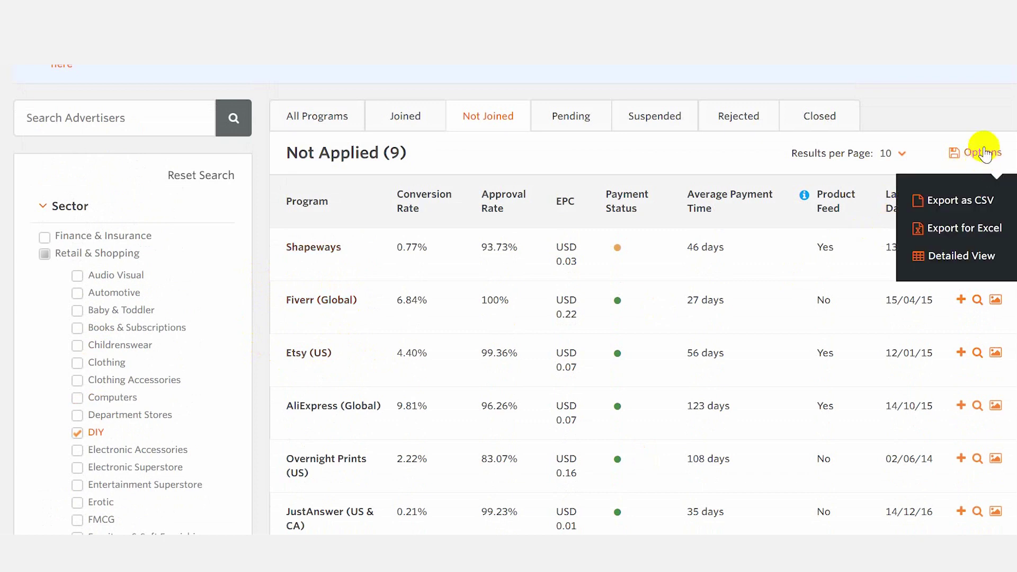
{"action": "left_click", "coordinate": [981, 230]}
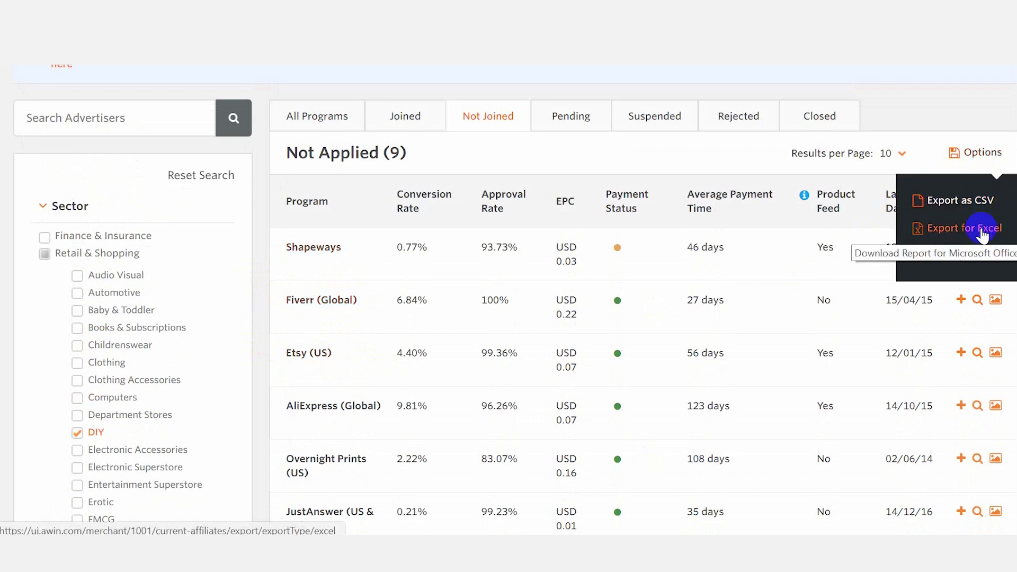
{"action": "left_click", "coordinate": [980, 207]}
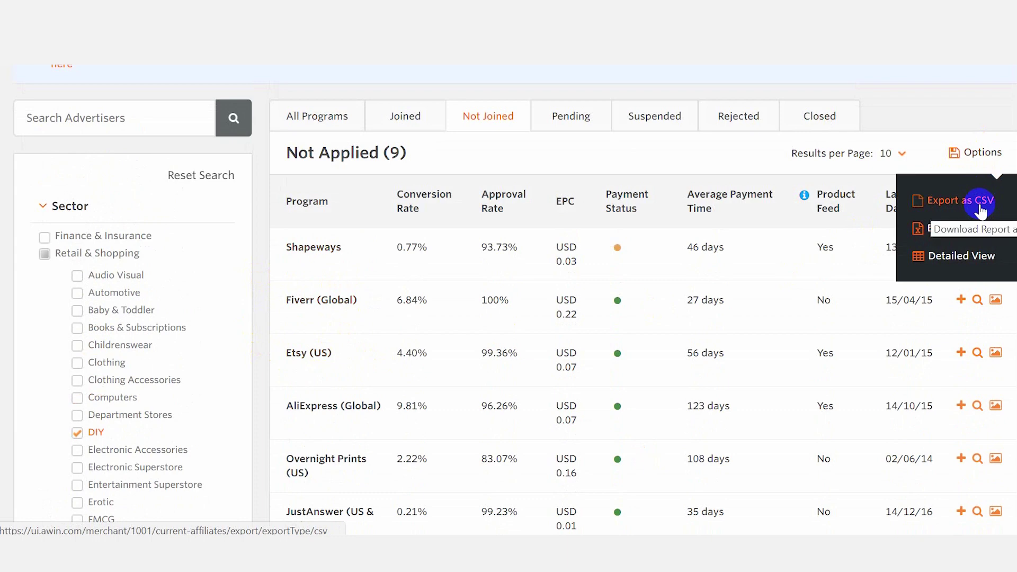
{"action": "mouse_move", "coordinate": [983, 154]}
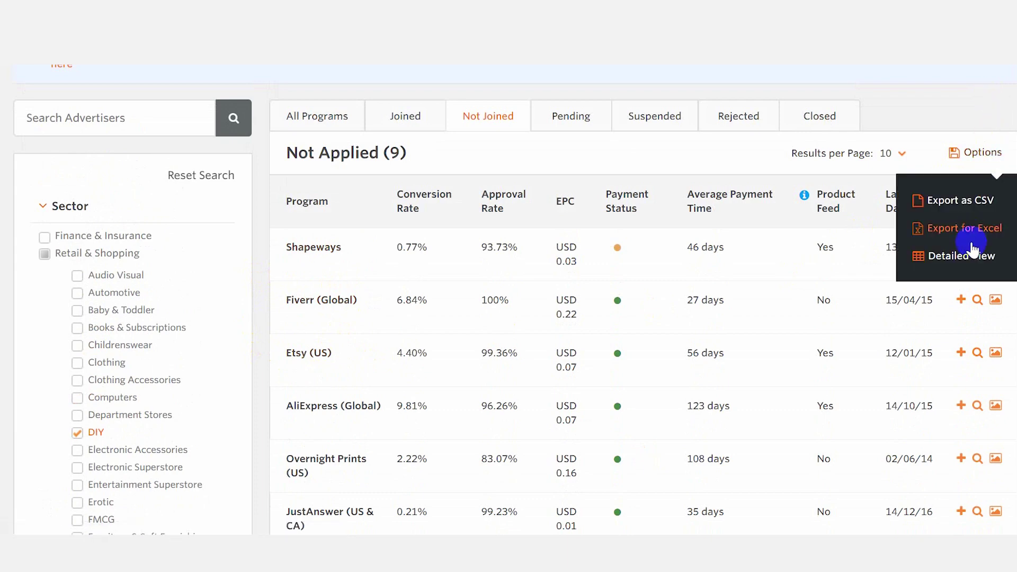
{"action": "left_click", "coordinate": [970, 259]}
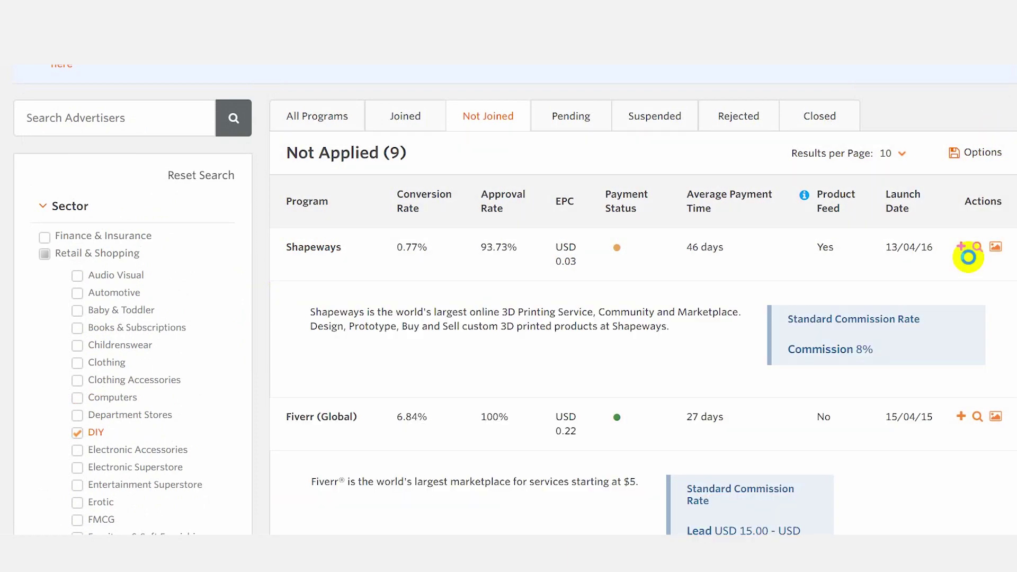
Step: Examine the advertisers' descriptions and commission rates, and return the program list to Basic View
{"action": "scroll", "coordinate": [566, 286], "scroll_direction": "down", "scroll_amount": 8}
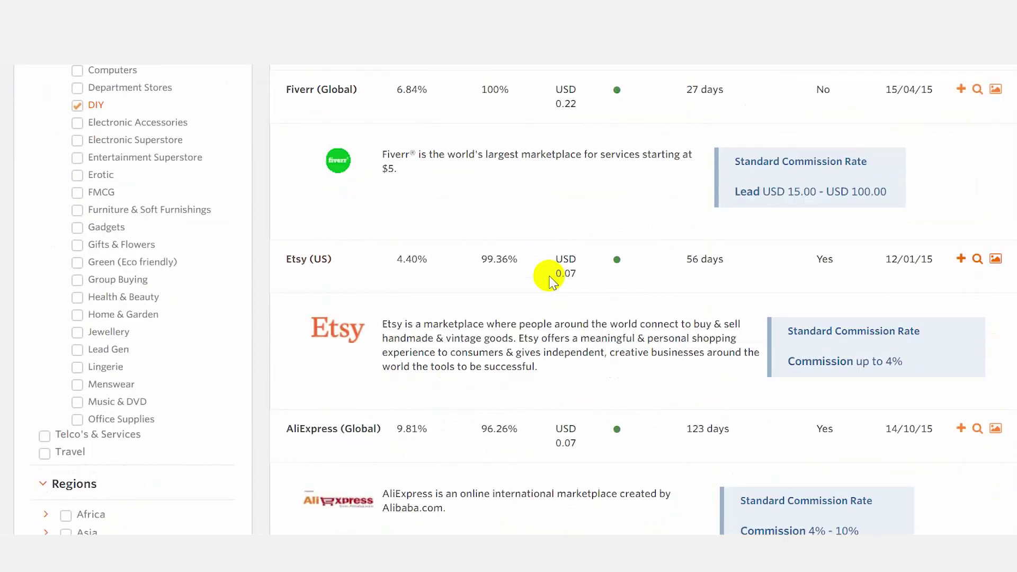
{"action": "scroll", "coordinate": [550, 276], "scroll_direction": "up", "scroll_amount": 8}
{"action": "mouse_move", "coordinate": [962, 70]}
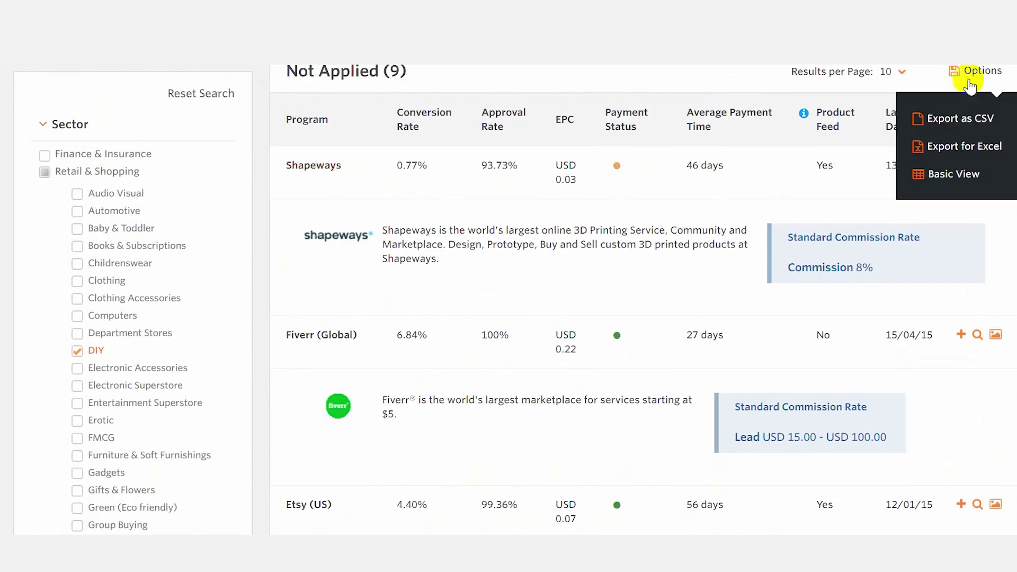
{"action": "left_click", "coordinate": [965, 173]}
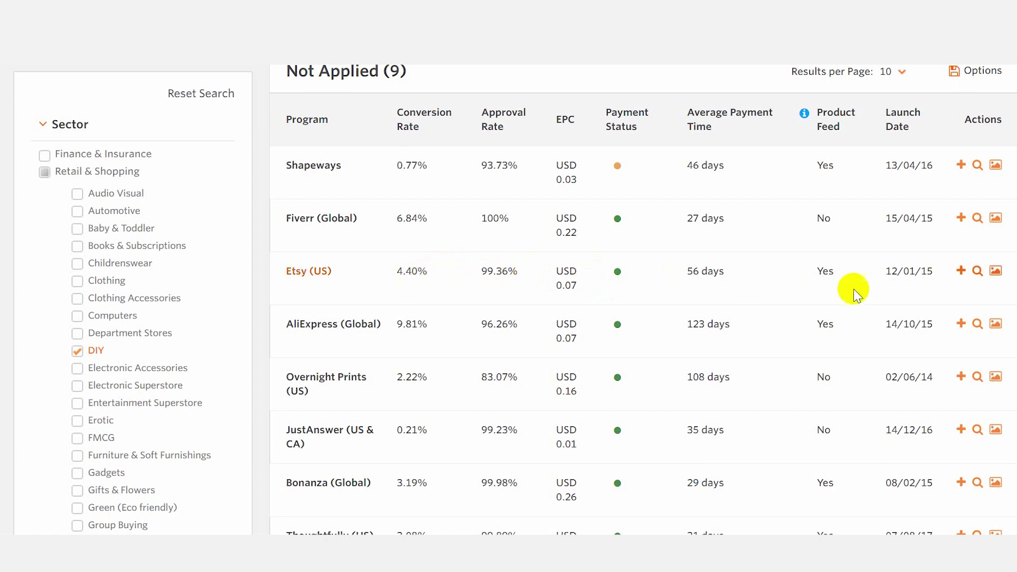
Step: Open the application to join the Etsy (US) program and read through its eligibility rules and terms
{"action": "left_click", "coordinate": [959, 272]}
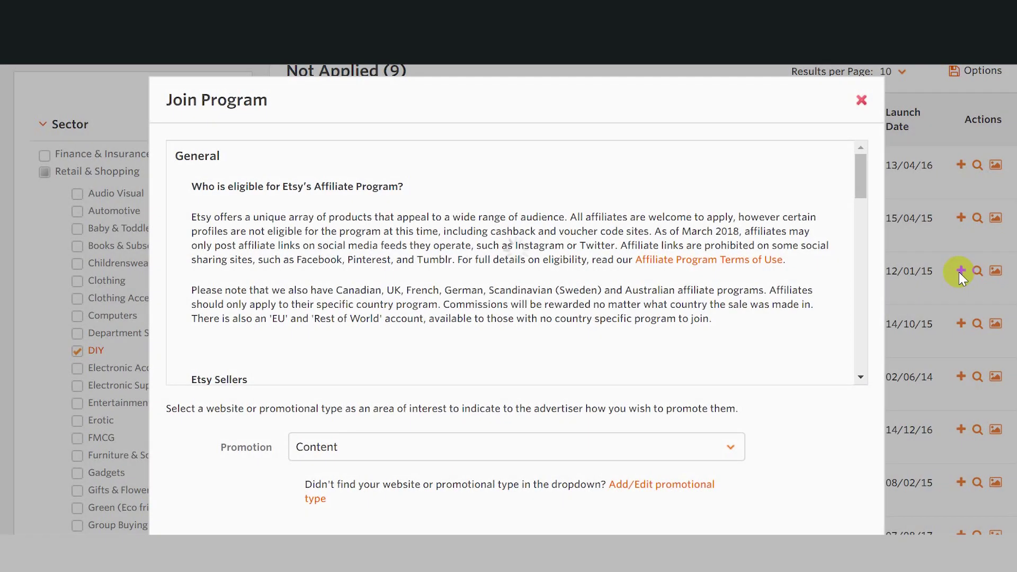
{"action": "scroll", "coordinate": [728, 235], "scroll_direction": "down", "scroll_amount": 2}
{"action": "scroll", "coordinate": [728, 236], "scroll_direction": "down", "scroll_amount": 10}
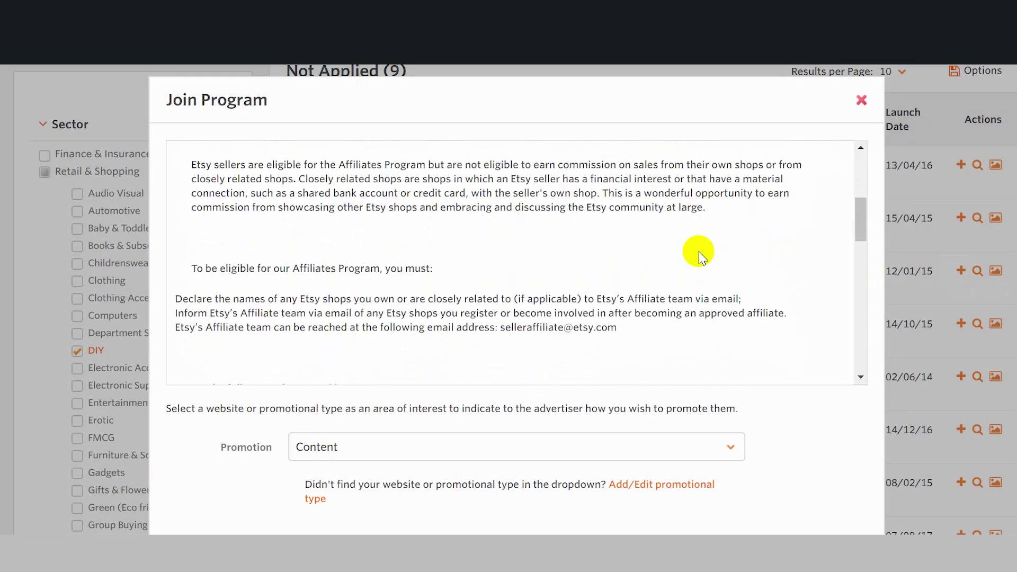
{"action": "scroll", "coordinate": [699, 258], "scroll_direction": "down", "scroll_amount": 10}
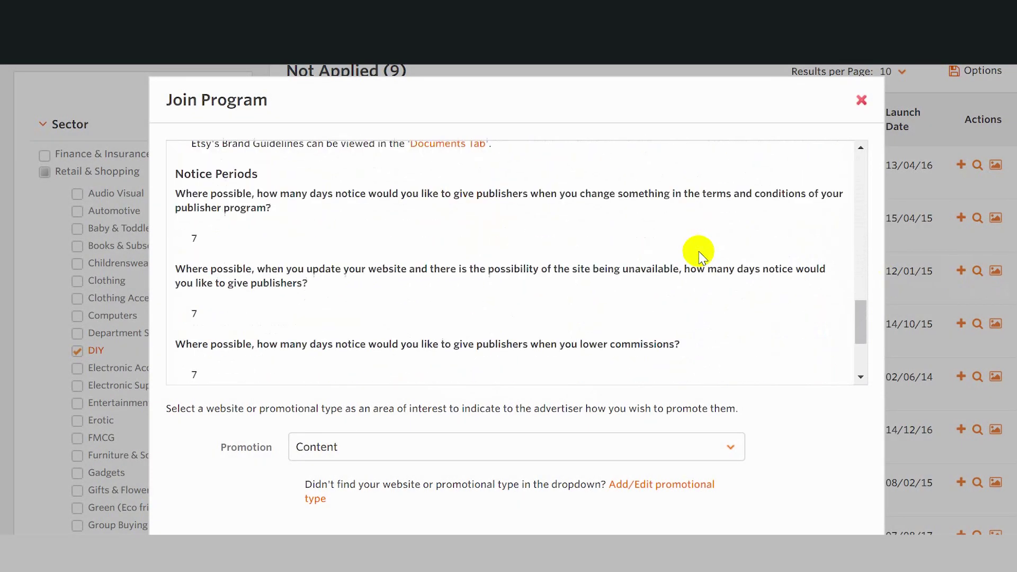
{"action": "scroll", "coordinate": [749, 242], "scroll_direction": "down", "scroll_amount": 5}
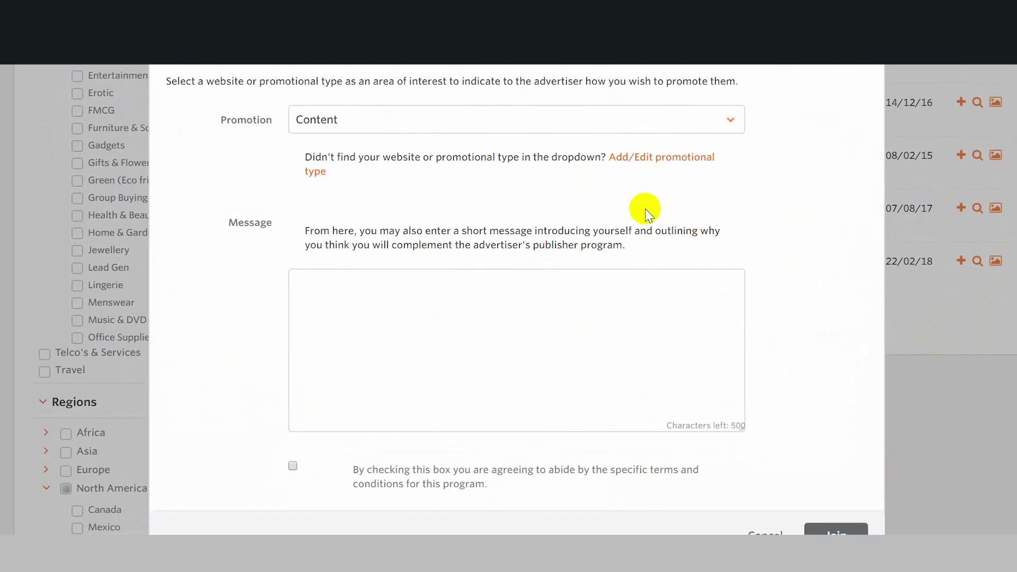
{"action": "left_click", "coordinate": [549, 129]}
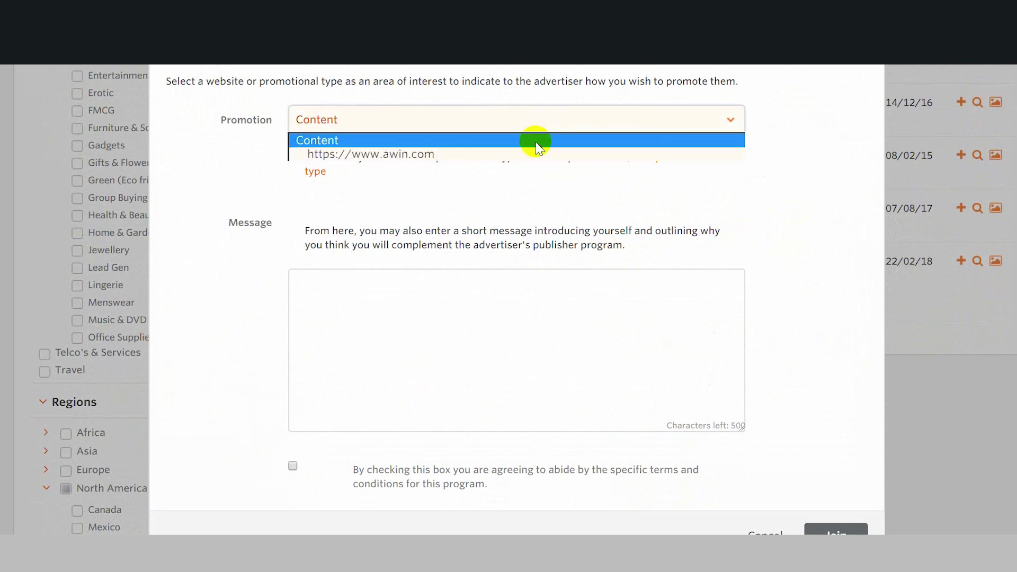
{"action": "left_click", "coordinate": [531, 158]}
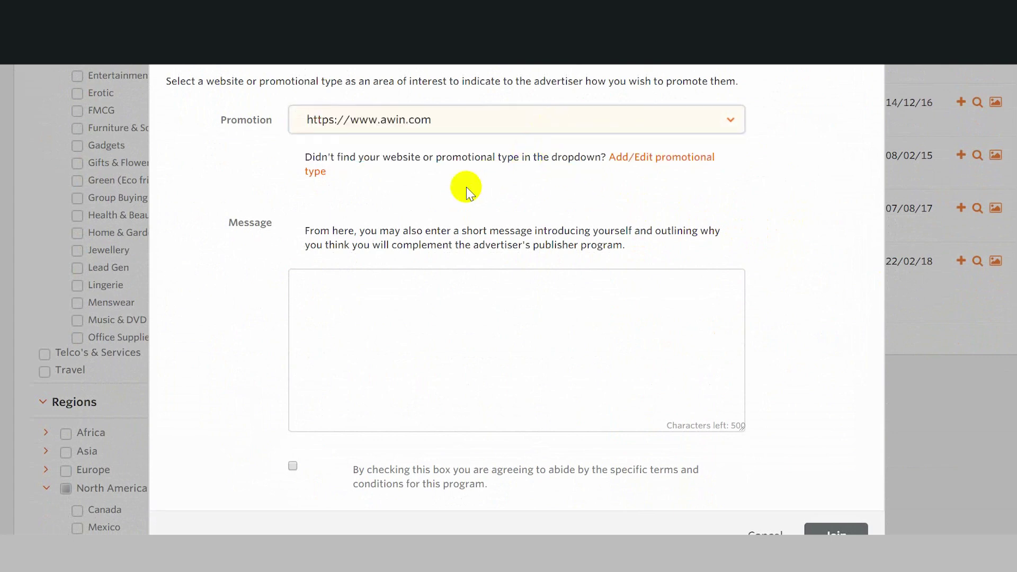
{"action": "left_click", "coordinate": [395, 277]}
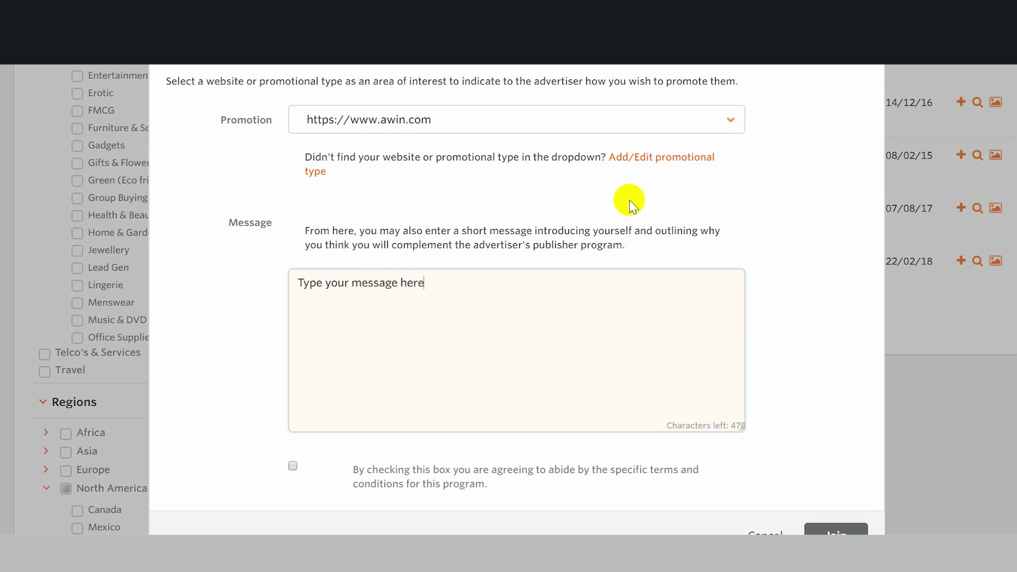
{"action": "scroll", "coordinate": [251, 253], "scroll_direction": "down", "scroll_amount": 2}
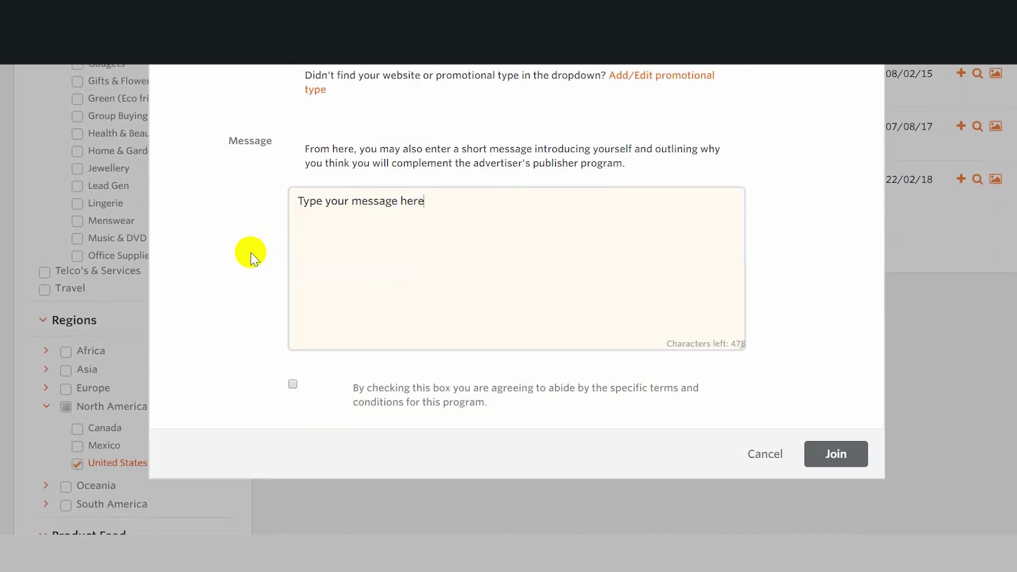
{"action": "left_click", "coordinate": [293, 384]}
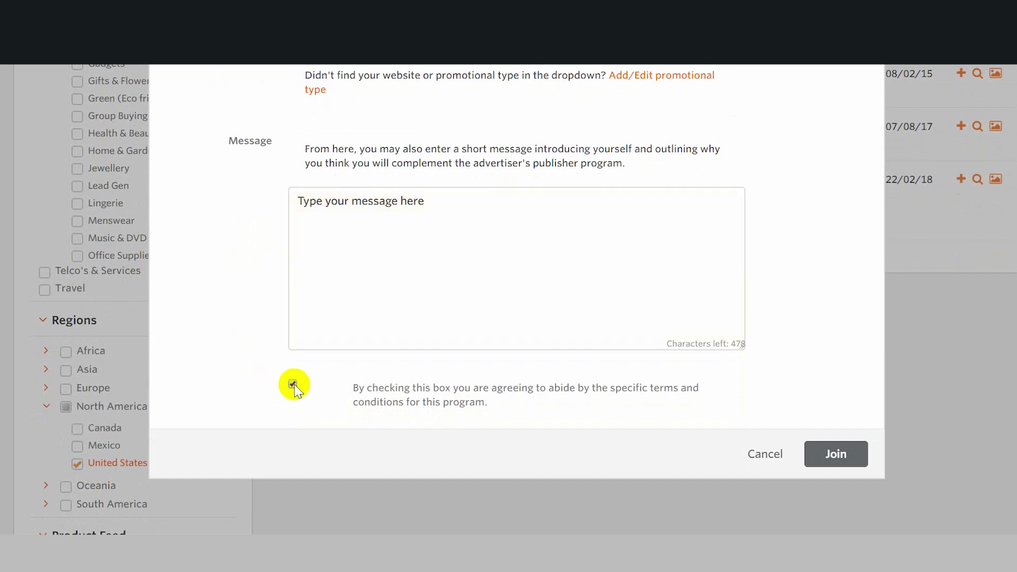
{"action": "left_click", "coordinate": [842, 456]}
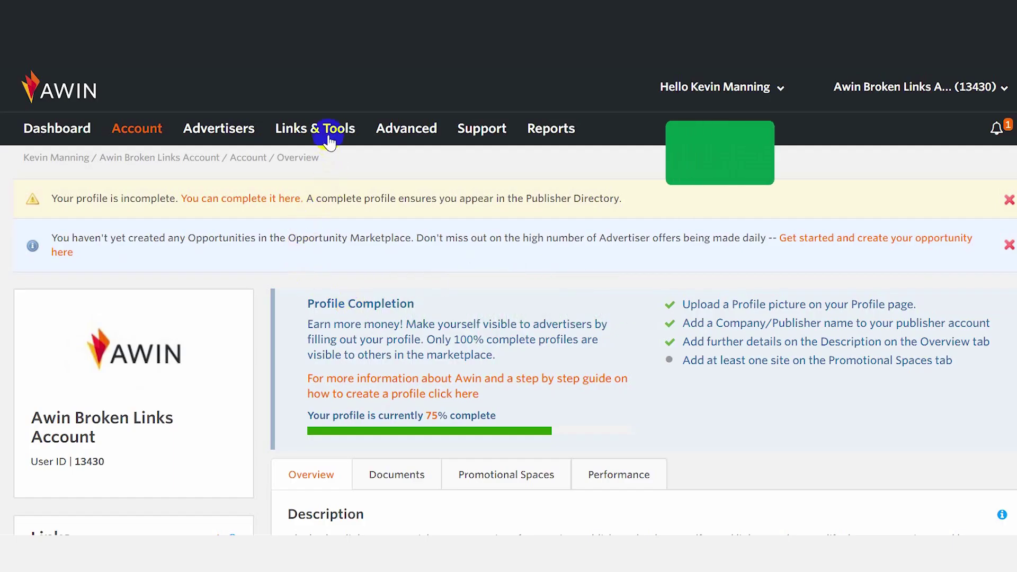
Step: Open the Link Builder and choose Etsy (US) from the joined advertisers for a deep link
{"action": "left_click", "coordinate": [329, 131]}
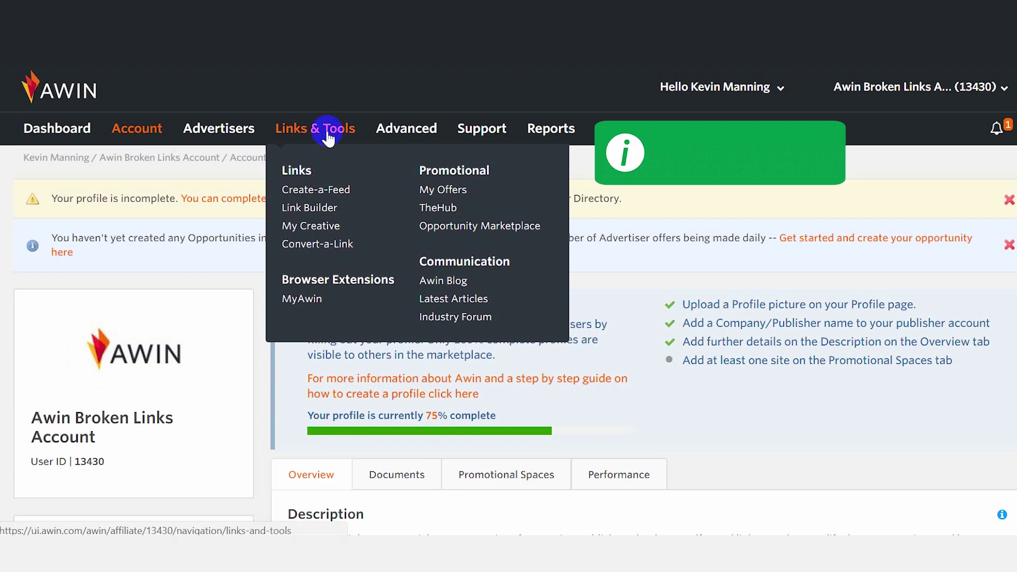
{"action": "left_click", "coordinate": [317, 209]}
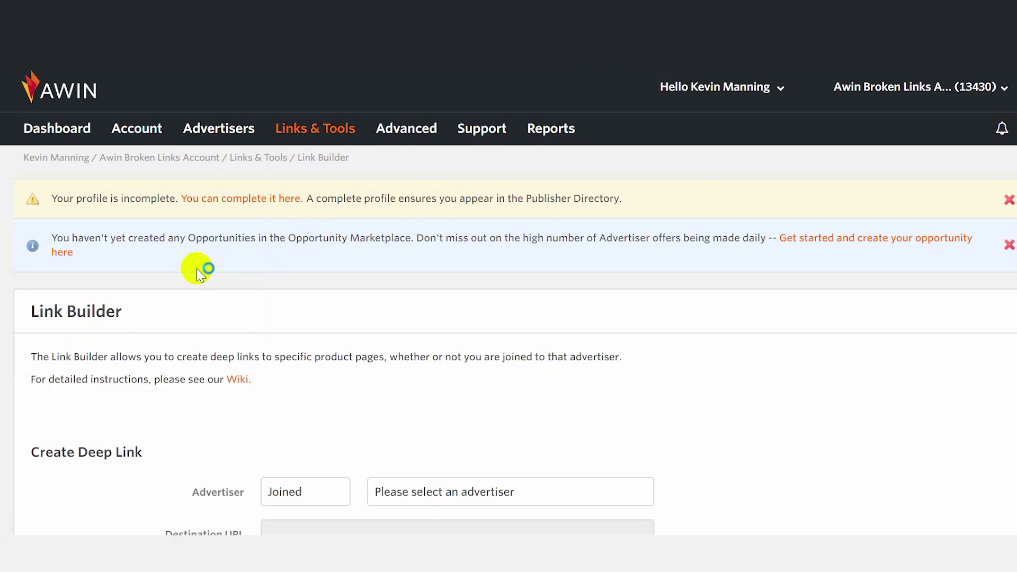
{"action": "scroll", "coordinate": [200, 273], "scroll_direction": "down", "scroll_amount": 5}
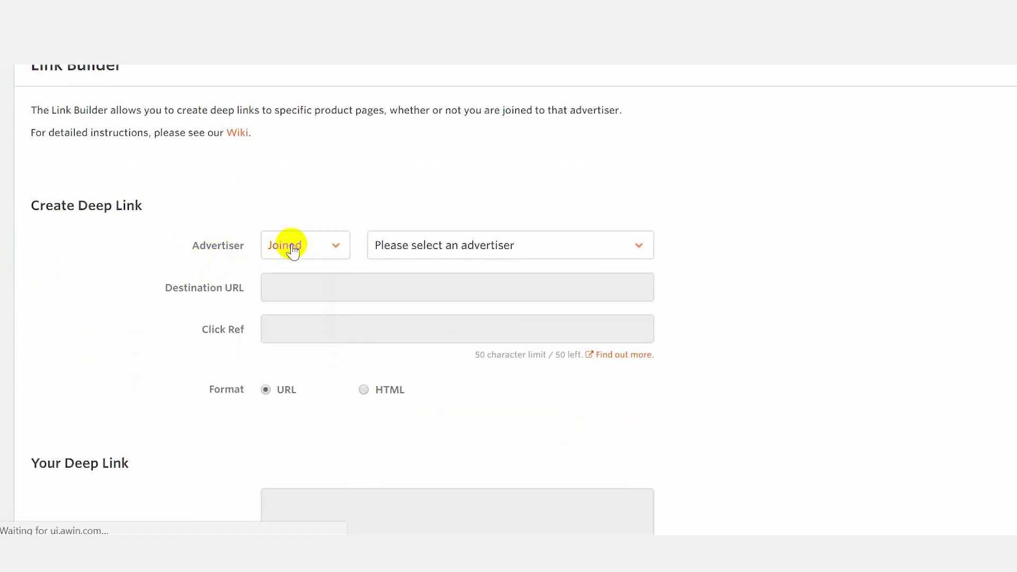
{"action": "left_click", "coordinate": [469, 238]}
{"action": "scroll", "coordinate": [468, 335], "scroll_direction": "down", "scroll_amount": 10}
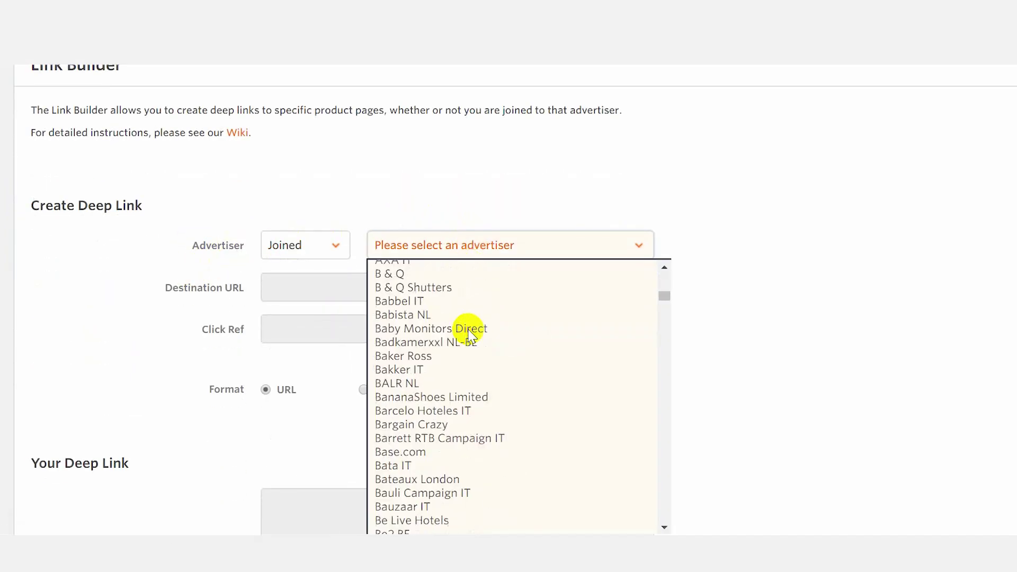
{"action": "scroll", "coordinate": [469, 335], "scroll_direction": "down", "scroll_amount": 20}
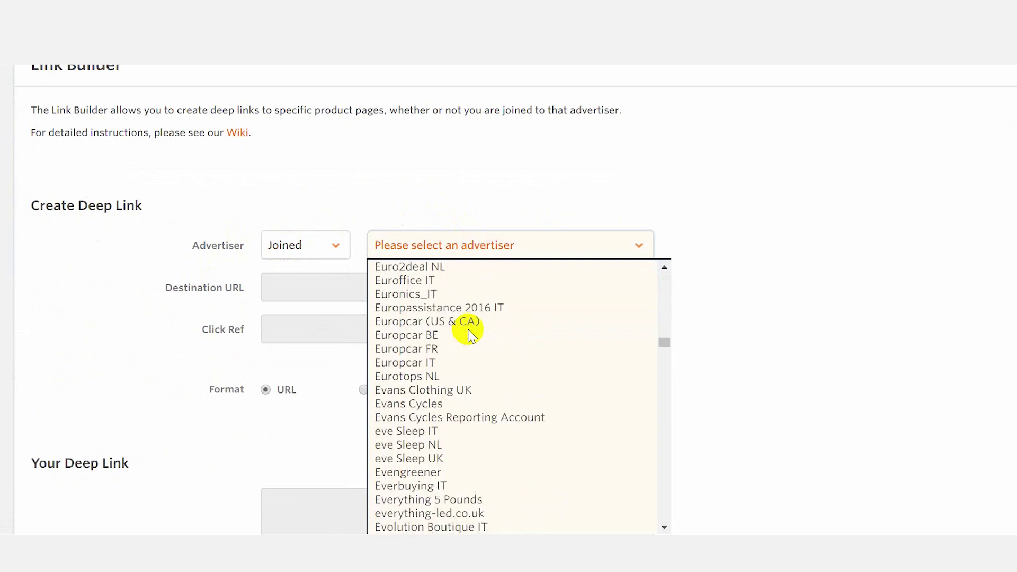
{"action": "scroll", "coordinate": [466, 332], "scroll_direction": "up", "scroll_amount": 3}
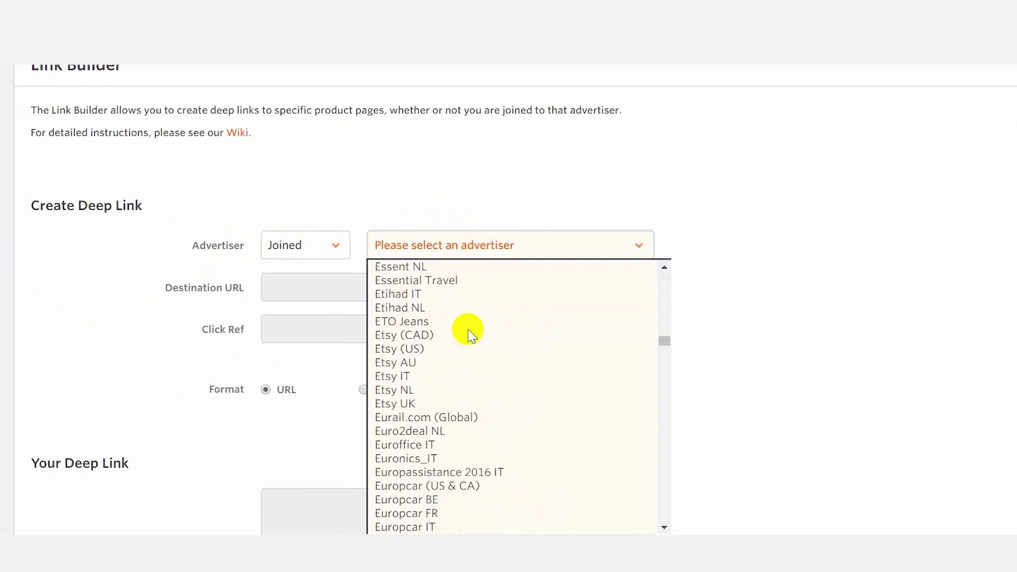
{"action": "left_click", "coordinate": [448, 350]}
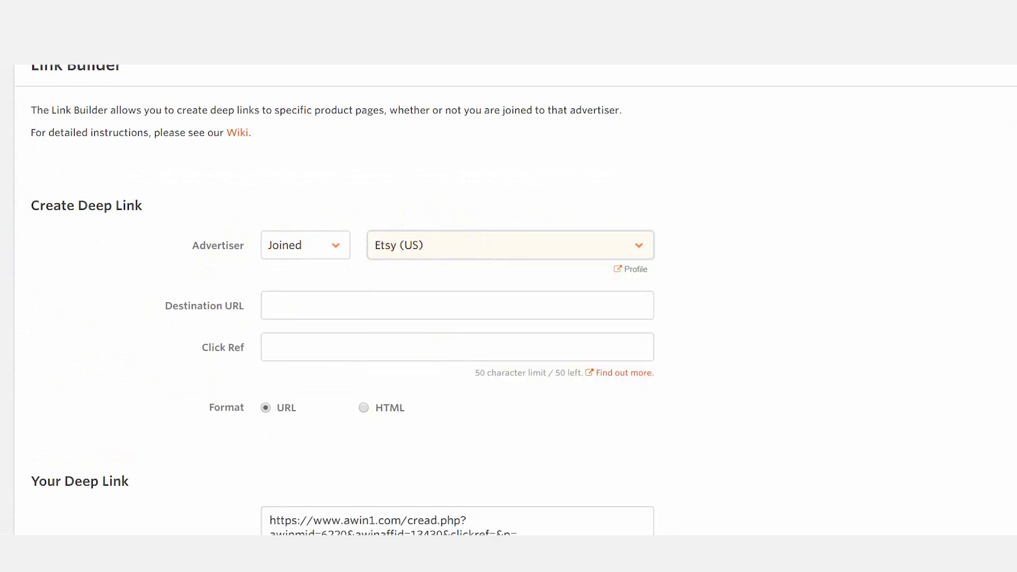
Step: Copy the web address of Etsy's father-son matching pizza T-shirt listing and paste it as the deep link's destination URL
{"action": "scroll", "coordinate": [220, 177], "scroll_direction": "down", "scroll_amount": 3}
{"action": "scroll", "coordinate": [219, 158], "scroll_direction": "up", "scroll_amount": 2}
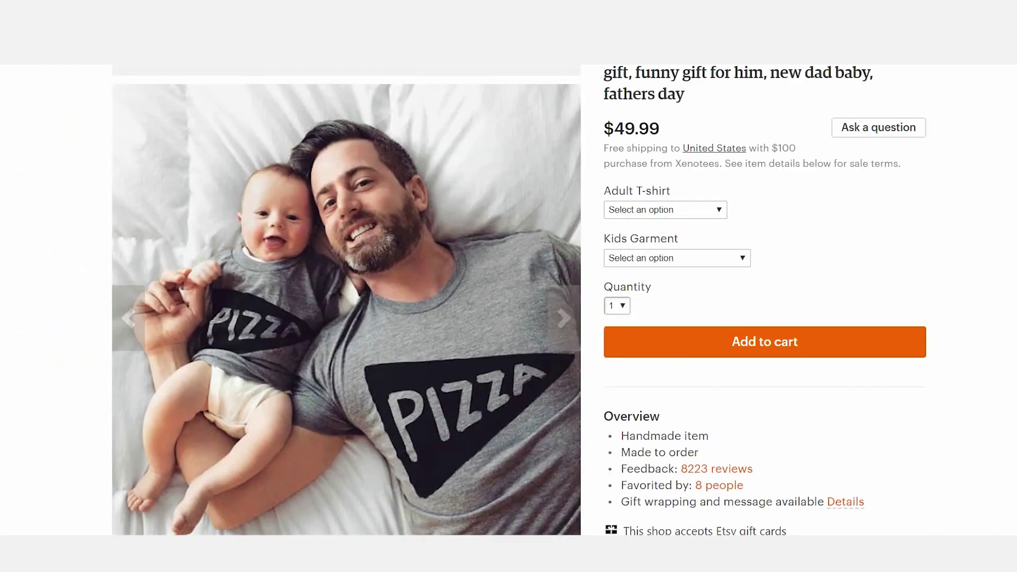
{"action": "right_click", "coordinate": [279, 58]}
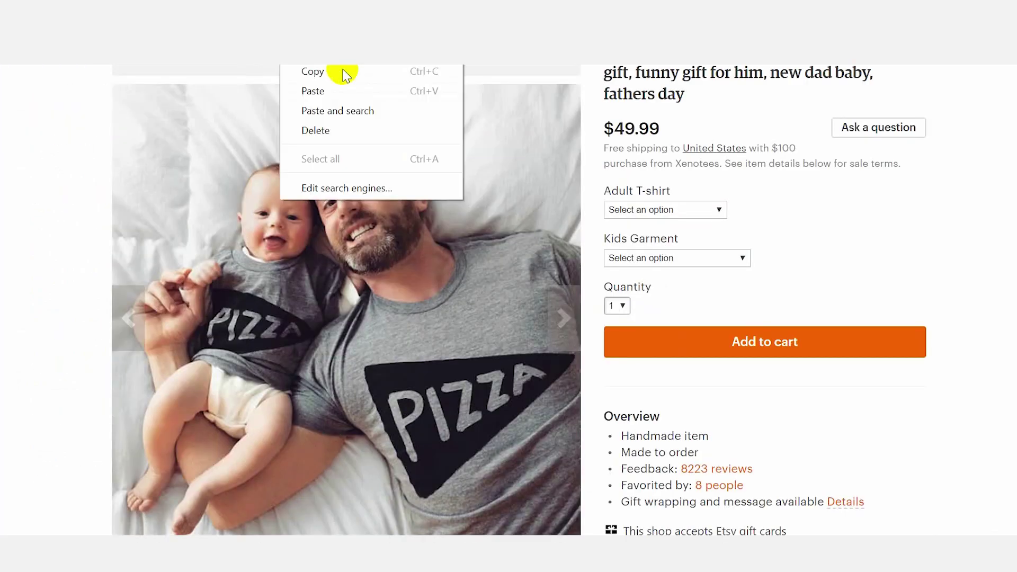
{"action": "left_click", "coordinate": [341, 74]}
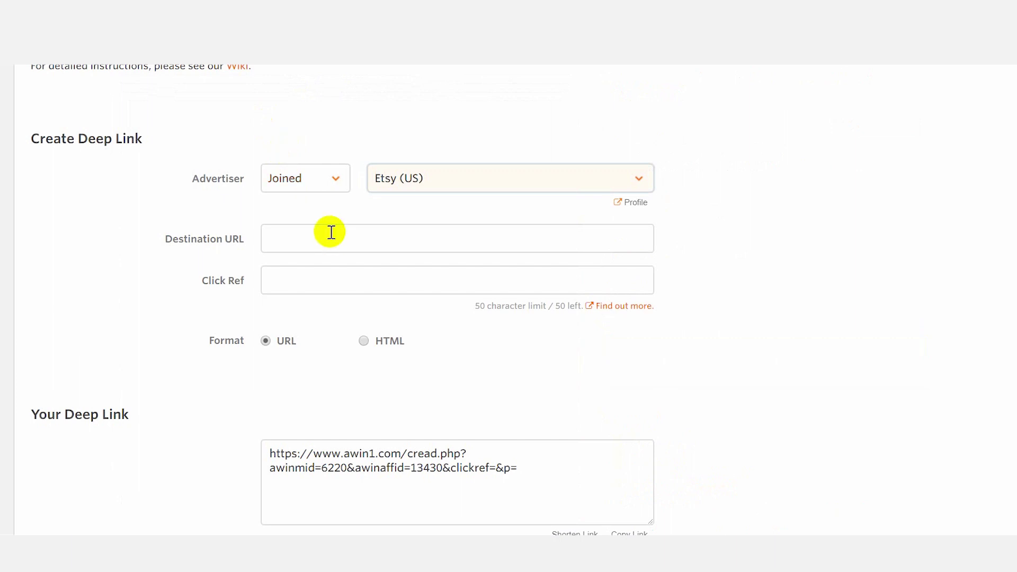
{"action": "left_click", "coordinate": [328, 231]}
{"action": "right_click", "coordinate": [329, 232]}
{"action": "left_click", "coordinate": [386, 329]}
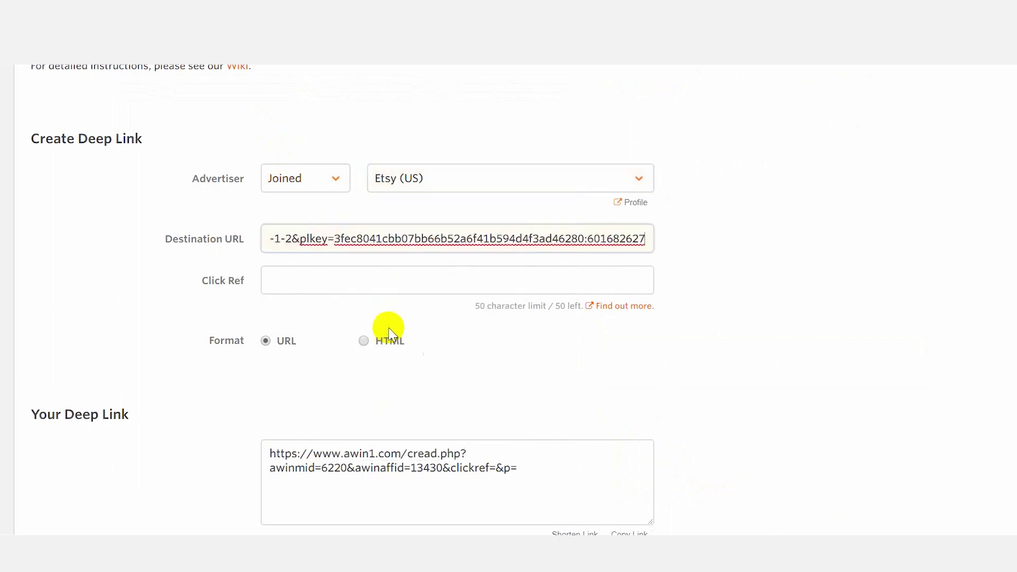
Step: Shorten the generated Etsy deep link and copy the shortened version
{"action": "scroll", "coordinate": [176, 251], "scroll_direction": "down", "scroll_amount": 2}
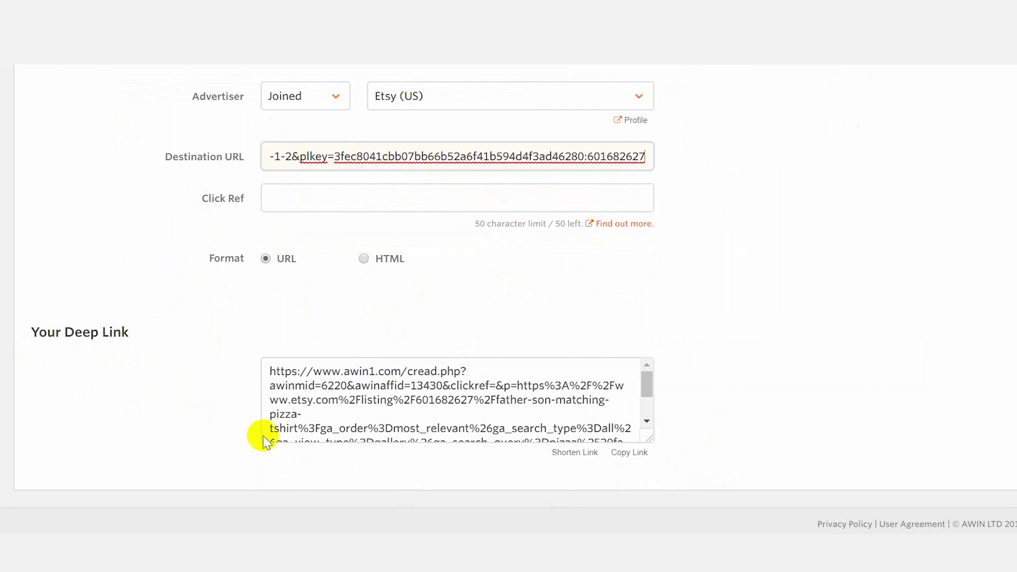
{"action": "left_click", "coordinate": [574, 453]}
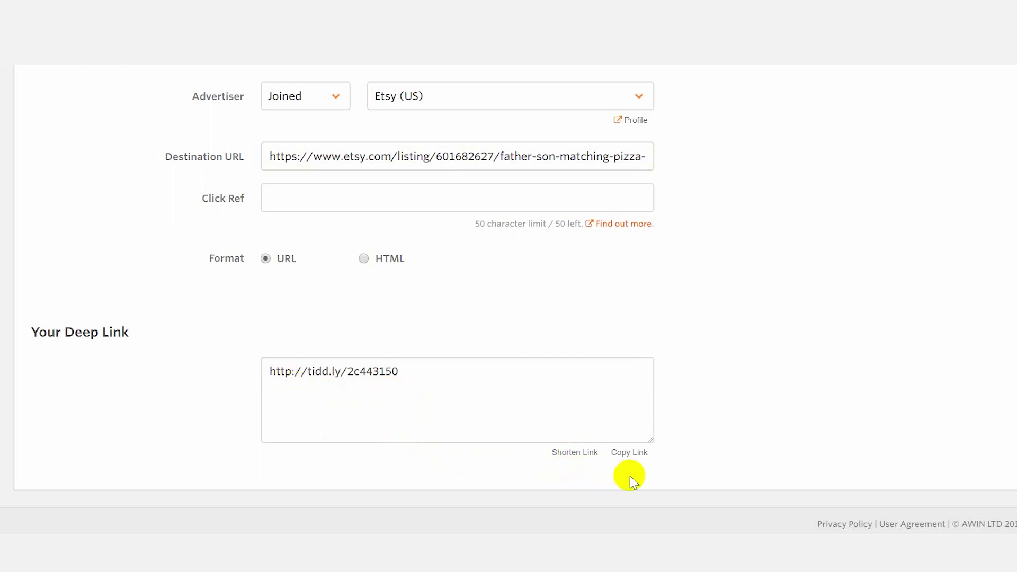
{"action": "left_click", "coordinate": [626, 455]}
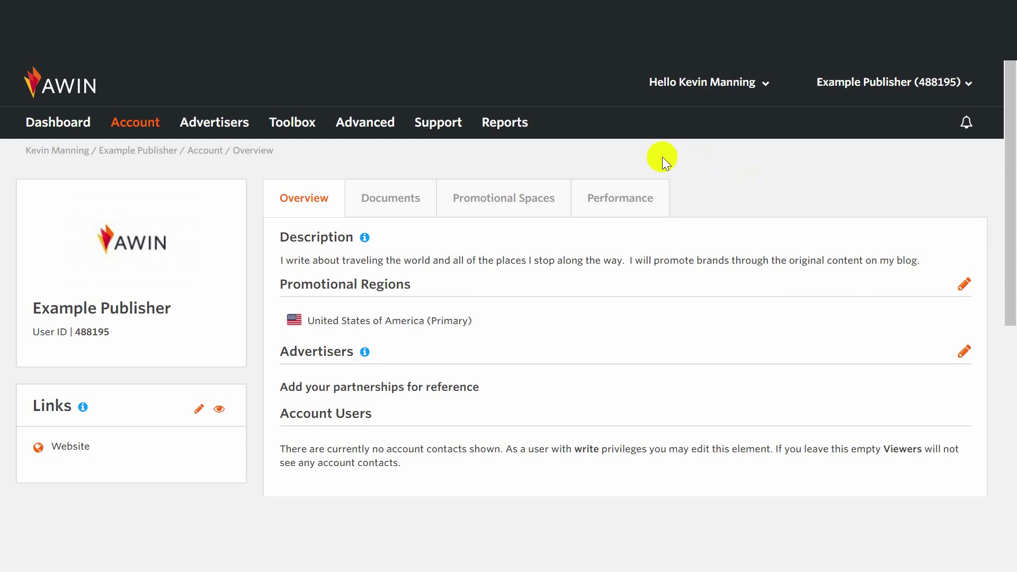
Step: Open the Publisher MasterTag page, review the available plugins and activate Awin Convert-a-Link
{"action": "left_click", "coordinate": [291, 135]}
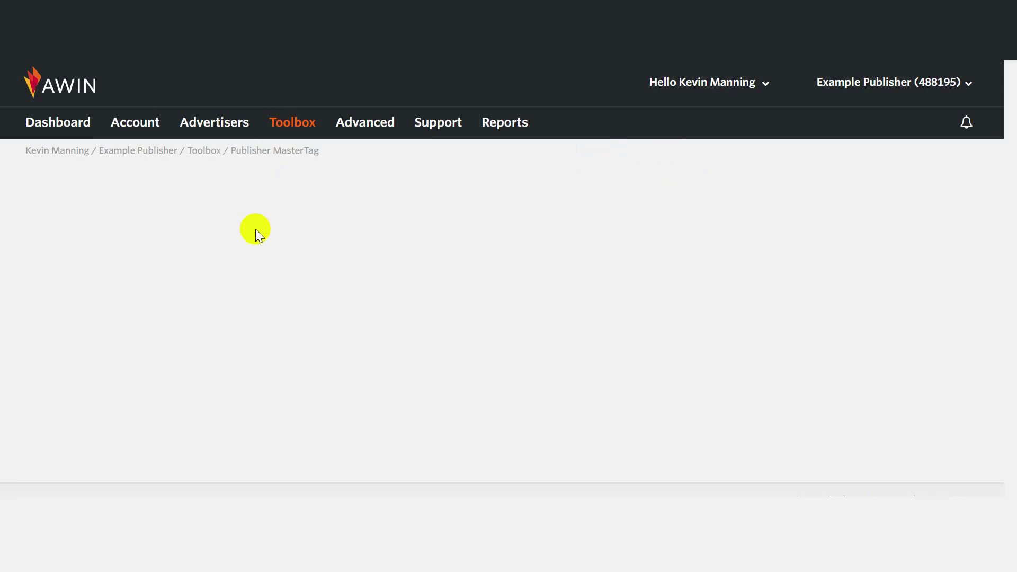
{"action": "scroll", "coordinate": [249, 231], "scroll_direction": "down", "scroll_amount": 1}
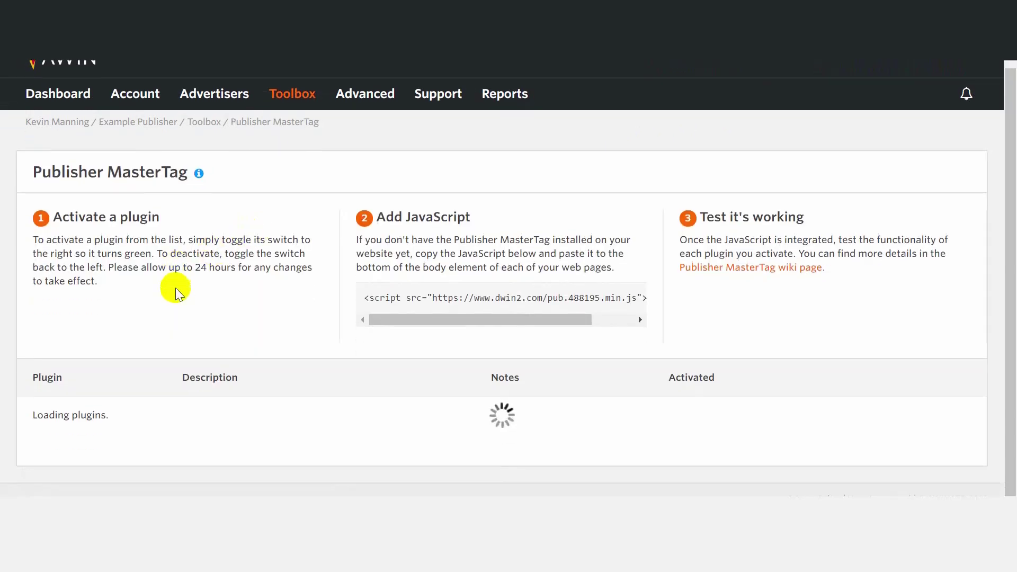
{"action": "scroll", "coordinate": [164, 318], "scroll_direction": "down", "scroll_amount": 2}
{"action": "scroll", "coordinate": [164, 314], "scroll_direction": "down", "scroll_amount": 2}
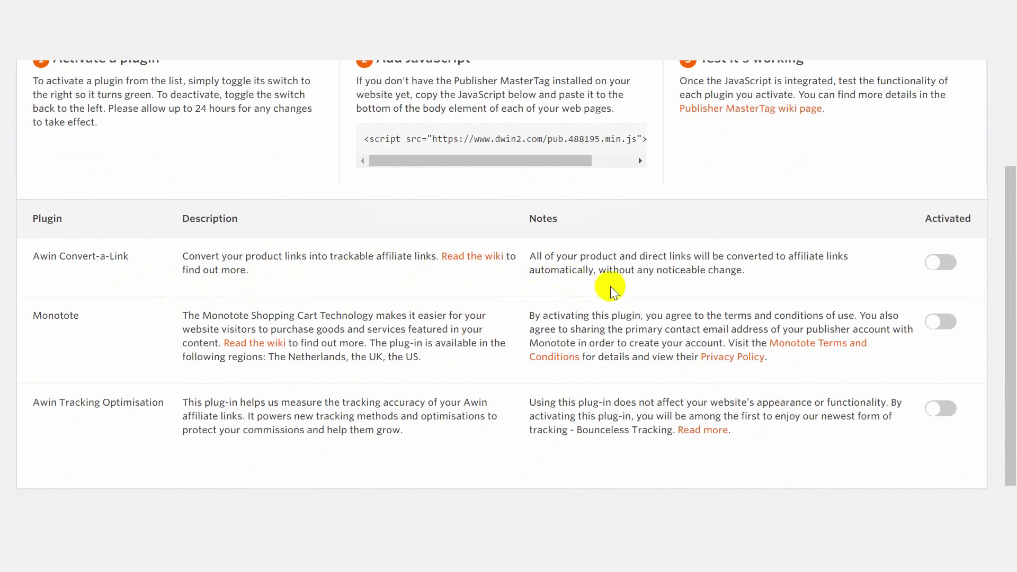
{"action": "scroll", "coordinate": [697, 284], "scroll_direction": "up", "scroll_amount": 2}
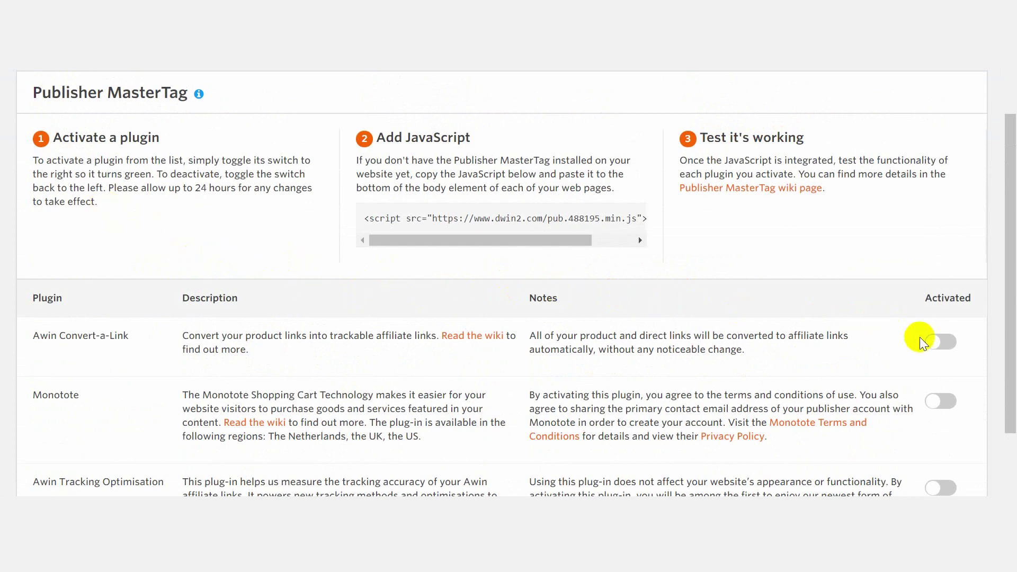
{"action": "left_click", "coordinate": [933, 343]}
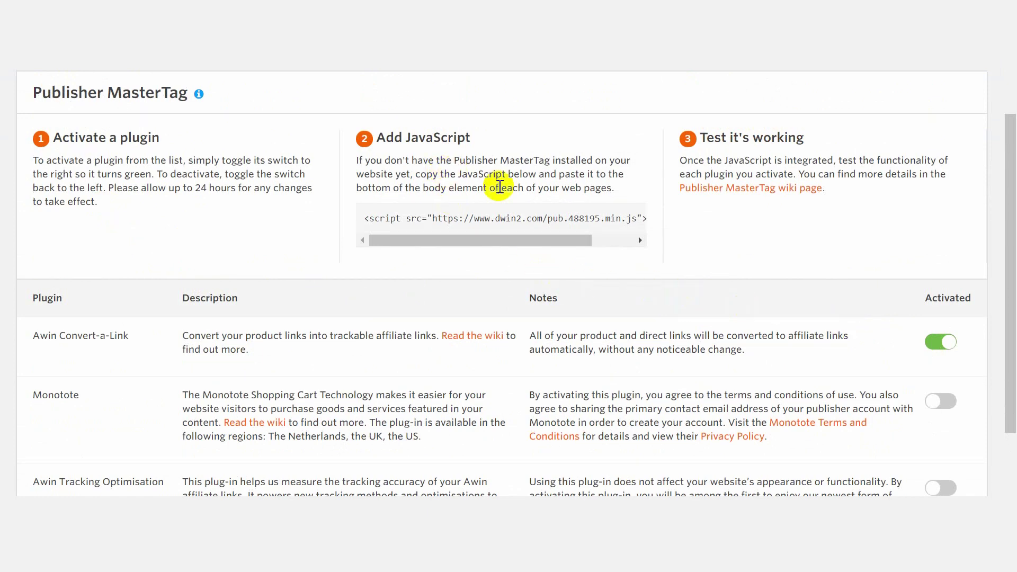
Step: Copy the Publisher MasterTag JavaScript snippet for installation on the website
{"action": "triple_click", "coordinate": [514, 213]}
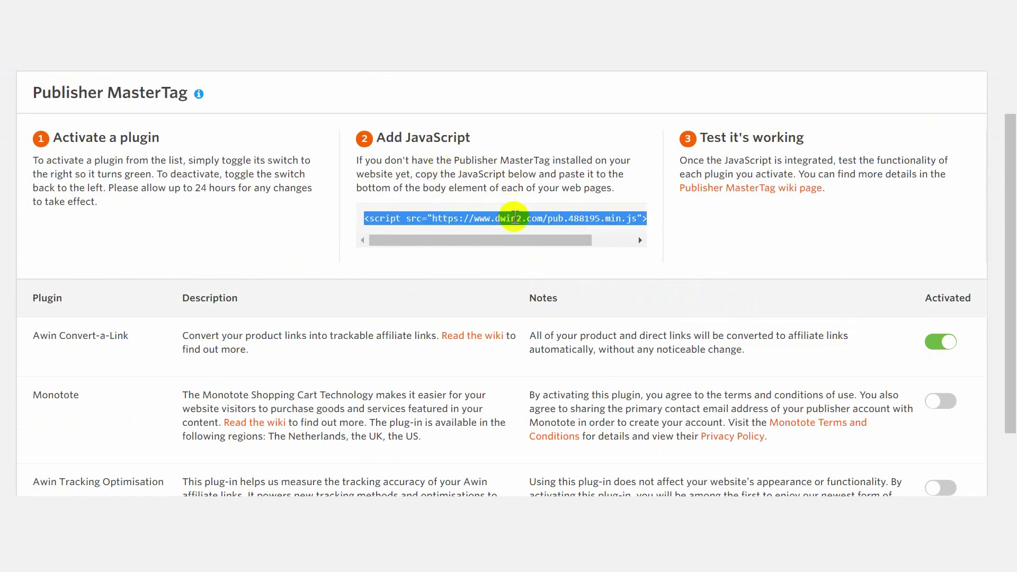
{"action": "right_click", "coordinate": [514, 217]}
{"action": "left_click", "coordinate": [532, 228]}
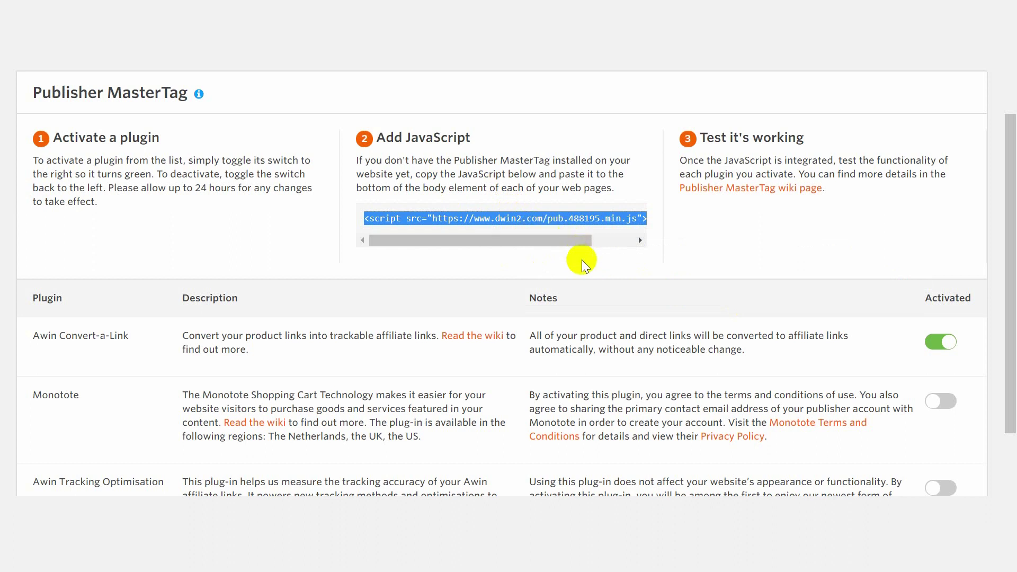
{"action": "left_click", "coordinate": [755, 247]}
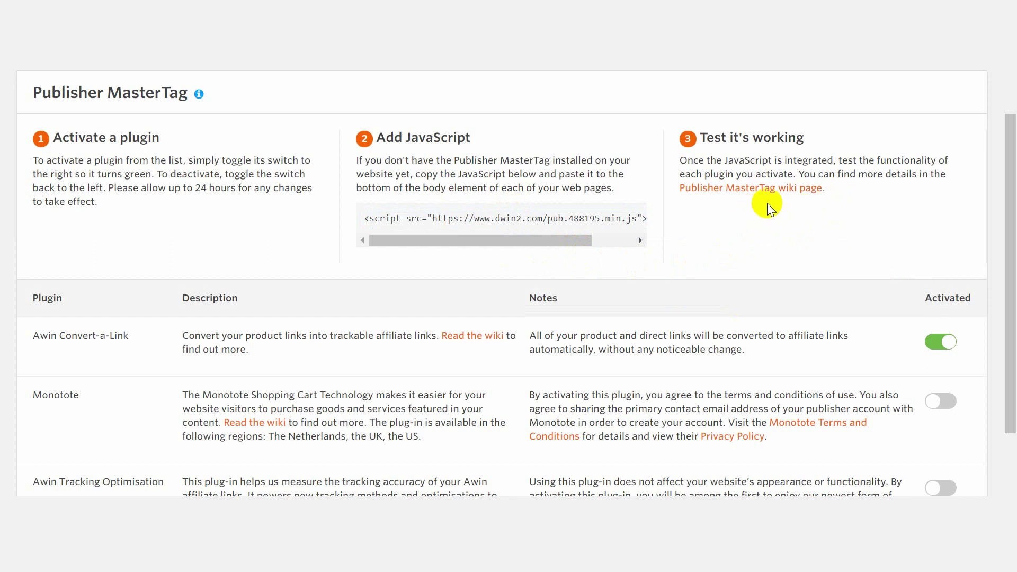
Step: Open the Publisher MasterTag wiki page and read the plug-in activation and installation instructions
{"action": "left_click", "coordinate": [771, 187]}
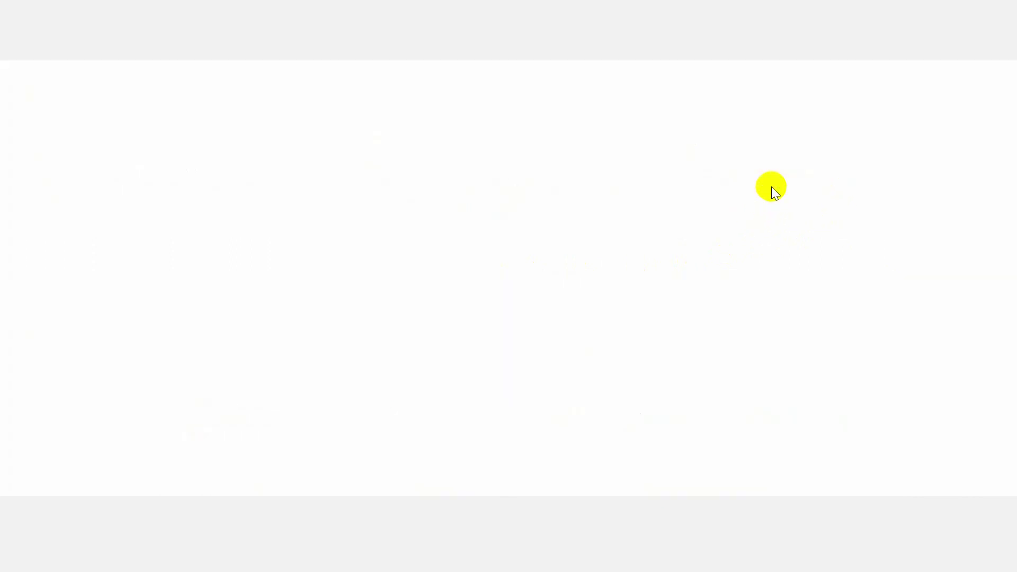
{"action": "scroll", "coordinate": [585, 202], "scroll_direction": "down", "scroll_amount": 10}
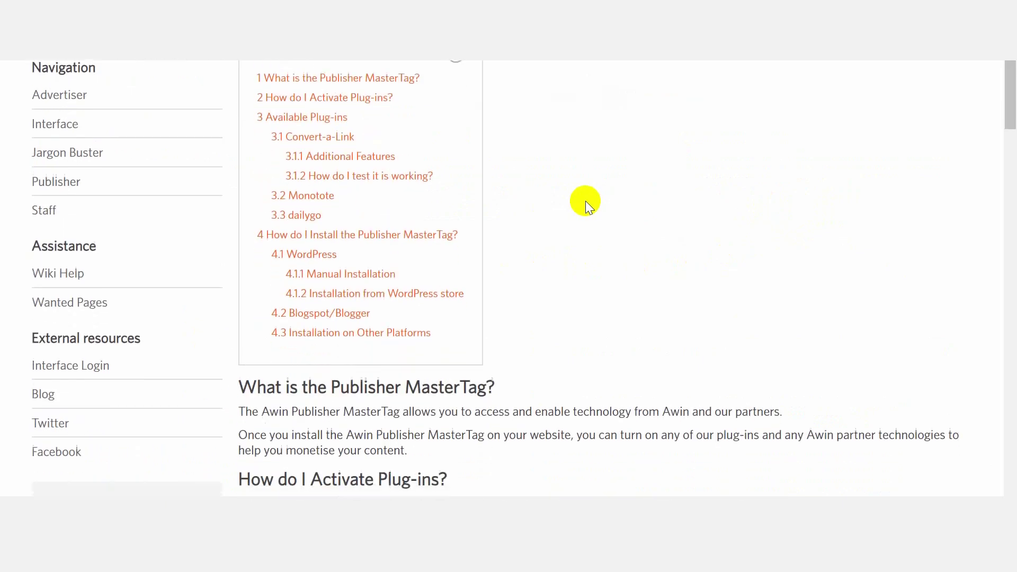
{"action": "scroll", "coordinate": [586, 201], "scroll_direction": "down", "scroll_amount": 10}
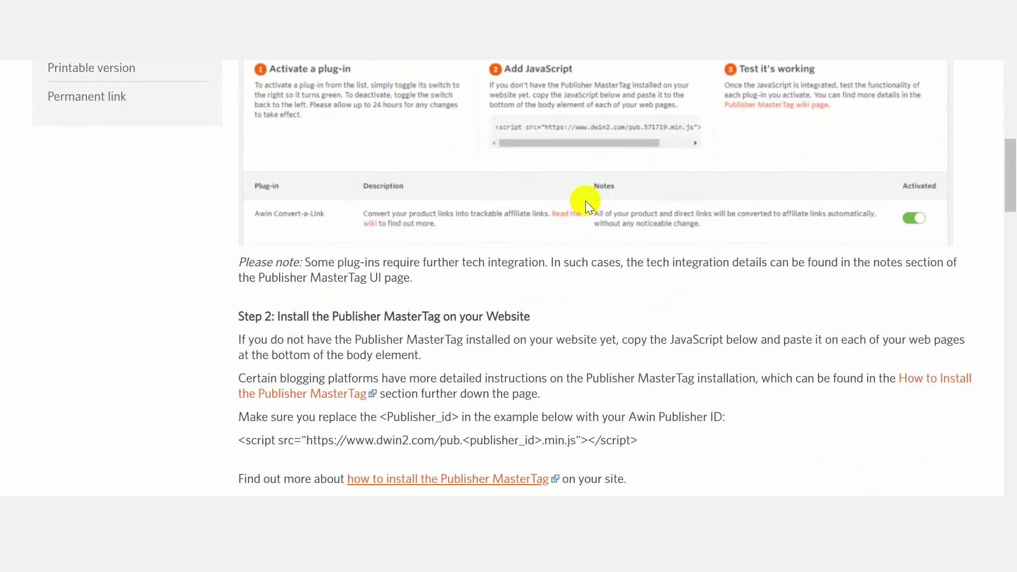
Step: Read the wiki's Convert-a-Link sections on reporting, FAQs and testing that the plug-in works
{"action": "scroll", "coordinate": [586, 201], "scroll_direction": "down", "scroll_amount": 12}
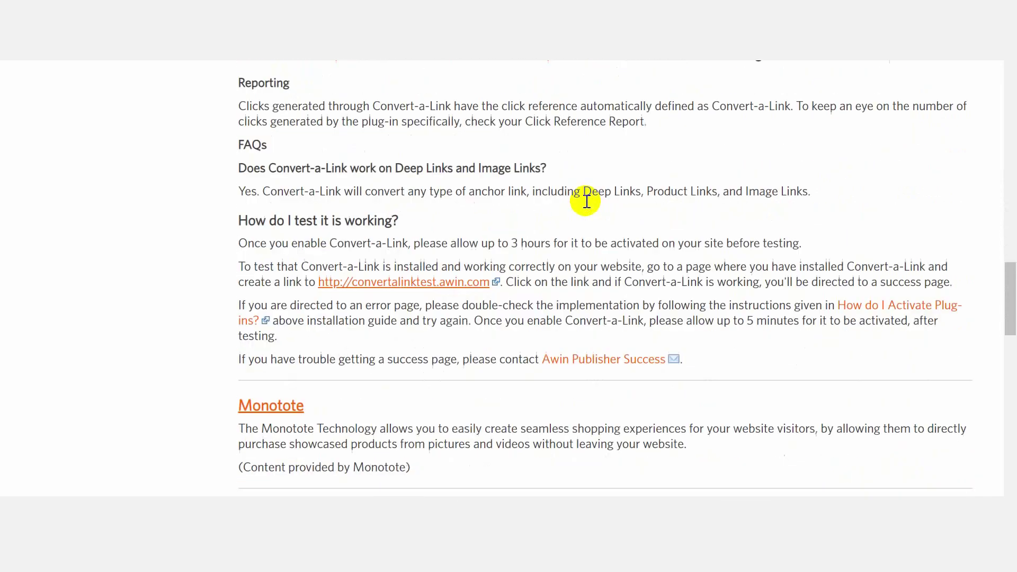
{"action": "scroll", "coordinate": [586, 202], "scroll_direction": "down", "scroll_amount": 12}
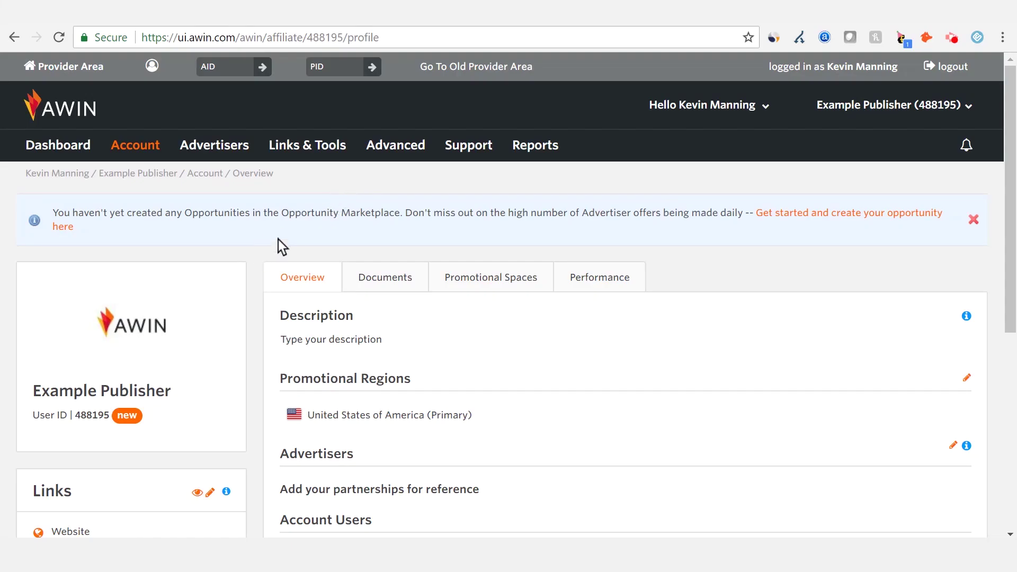
Step: Open the MyAwin browser extension page in the Chrome Web Store and add the extension to Chrome
{"action": "mouse_move", "coordinate": [316, 152]}
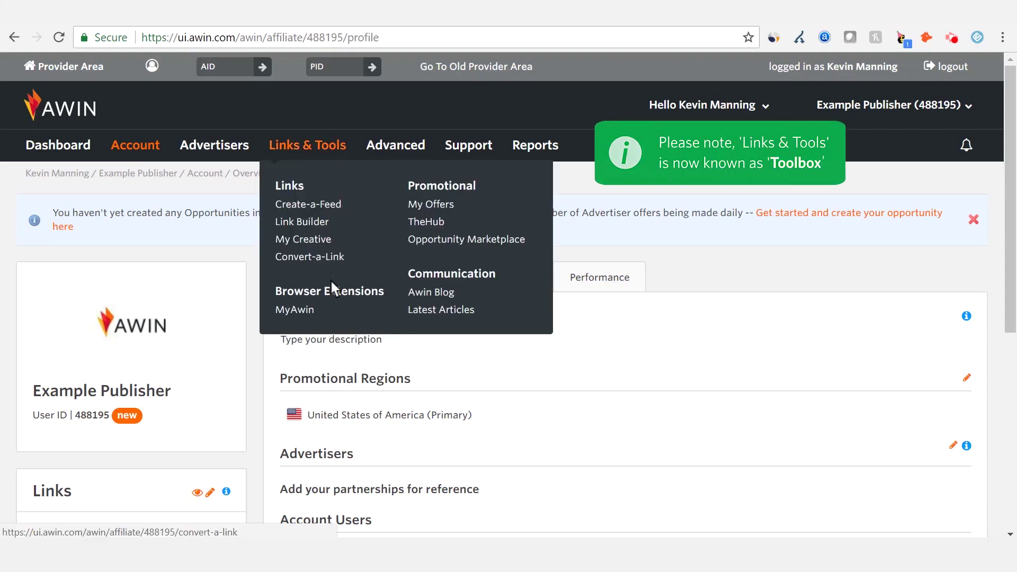
{"action": "left_click", "coordinate": [295, 311]}
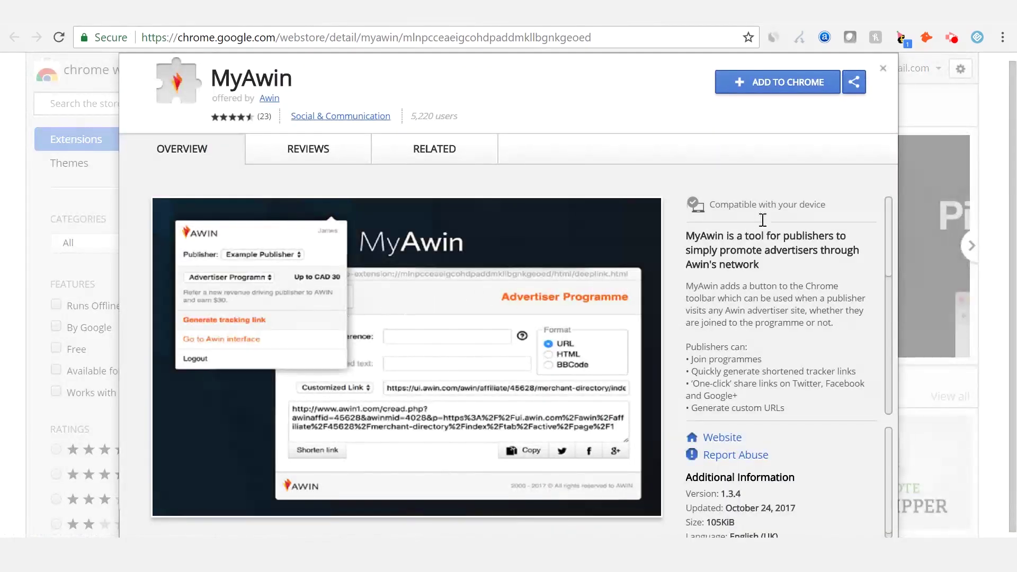
{"action": "left_click", "coordinate": [749, 86]}
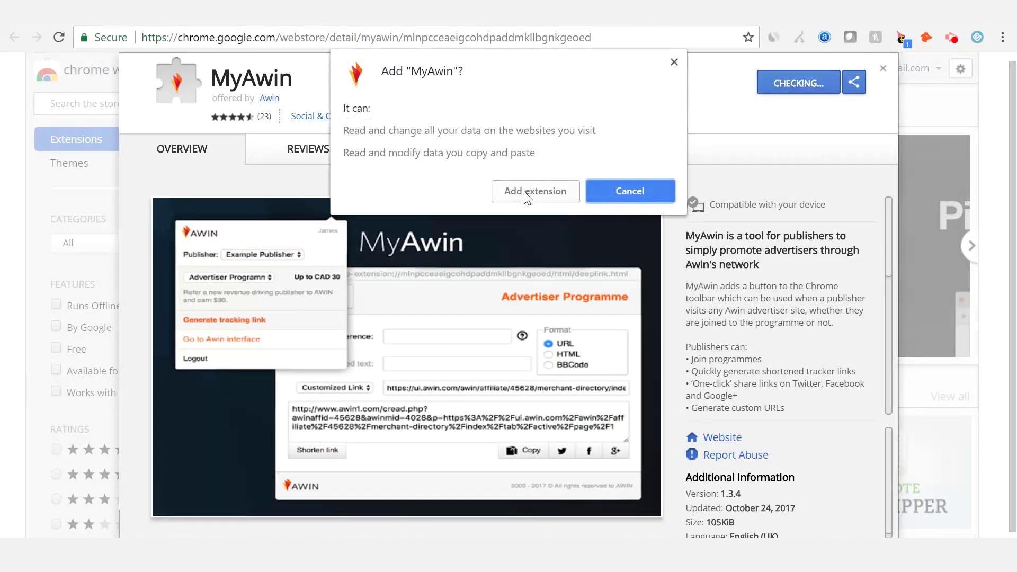
{"action": "left_click", "coordinate": [524, 193]}
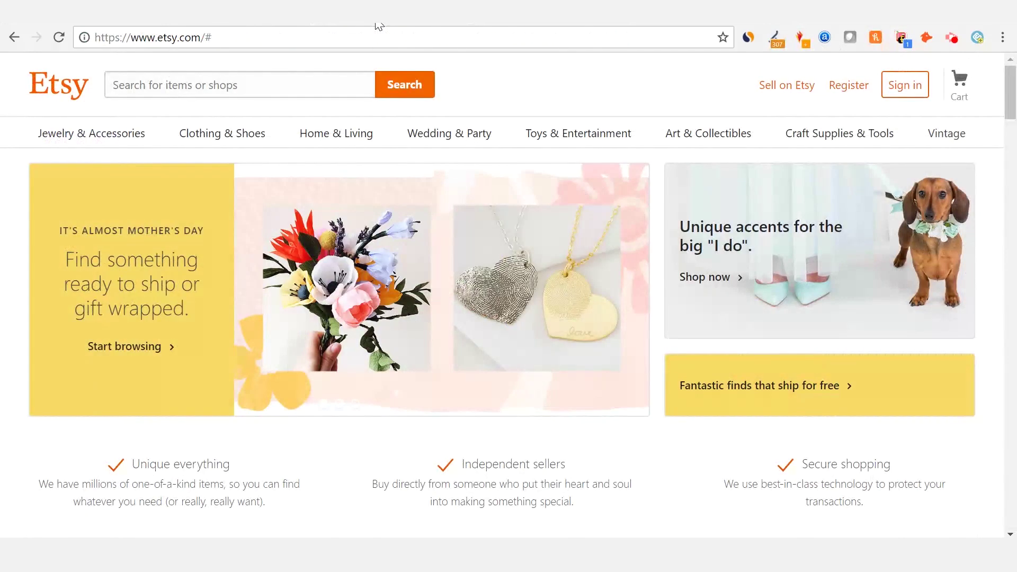
{"action": "left_click", "coordinate": [800, 41]}
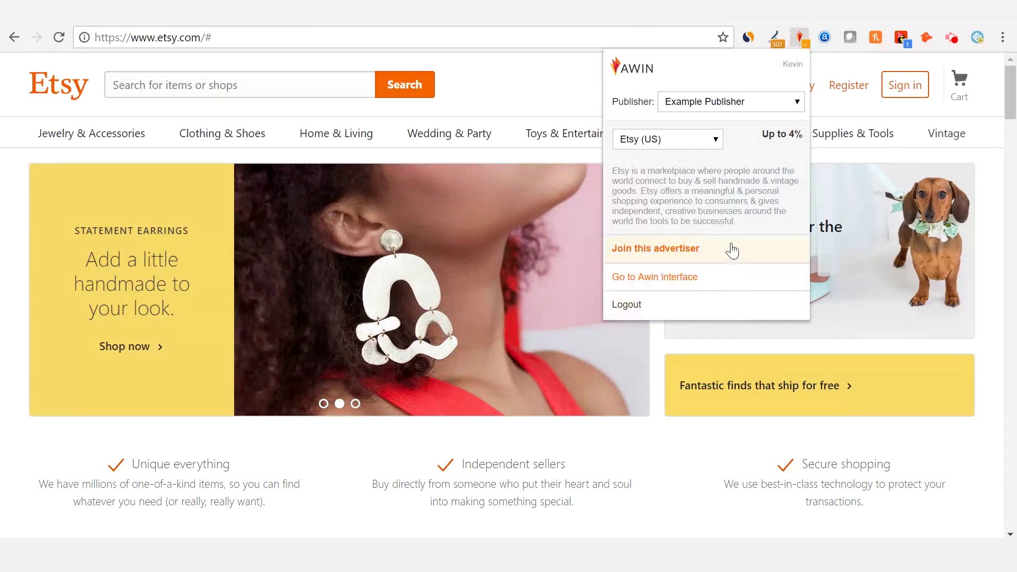
{"action": "left_click", "coordinate": [562, 31]}
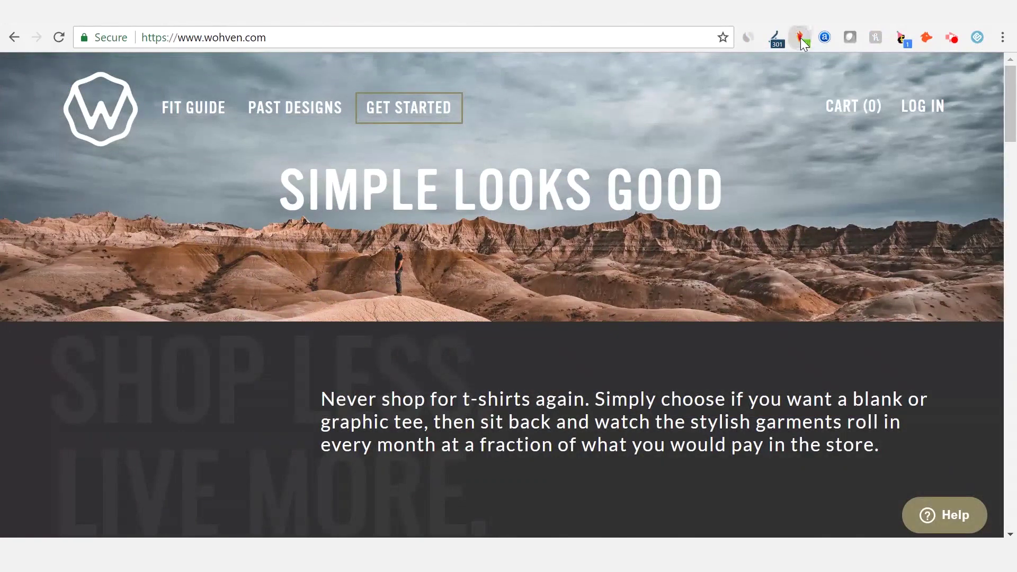
{"action": "left_click", "coordinate": [799, 38]}
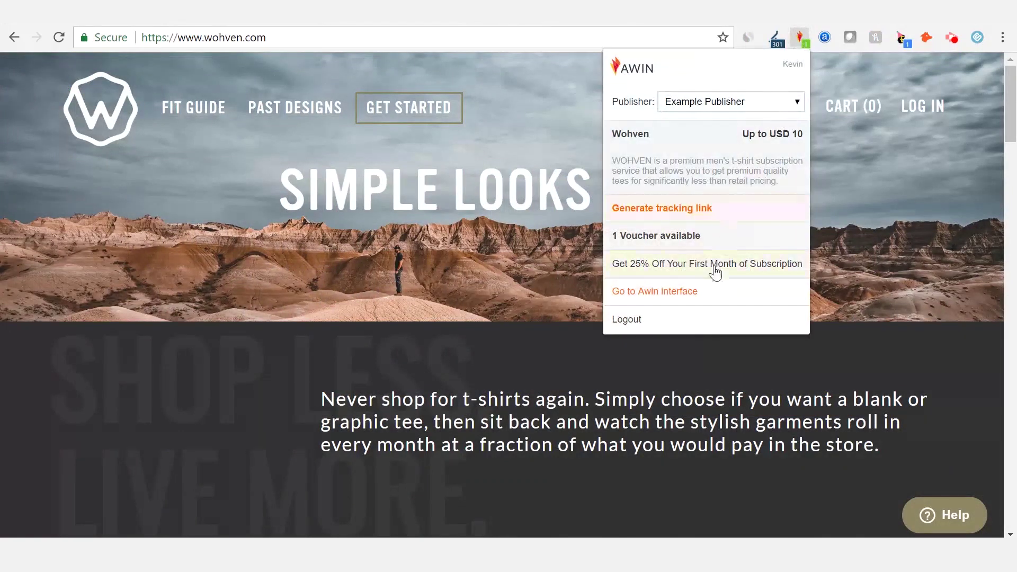
{"action": "left_click", "coordinate": [740, 217]}
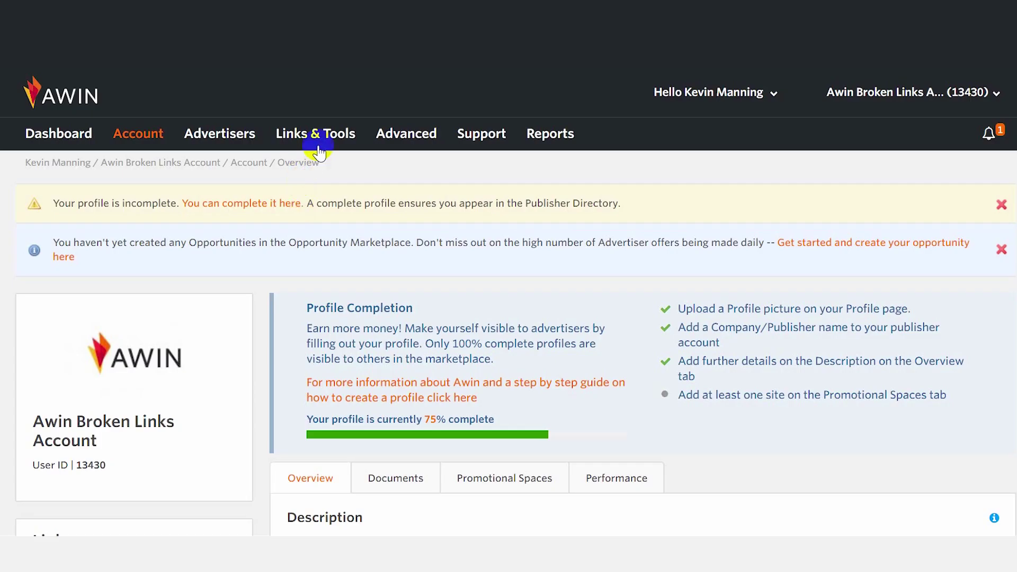
Step: Open the My Creative page of the Awin Broken Links Account
{"action": "mouse_move", "coordinate": [318, 139]}
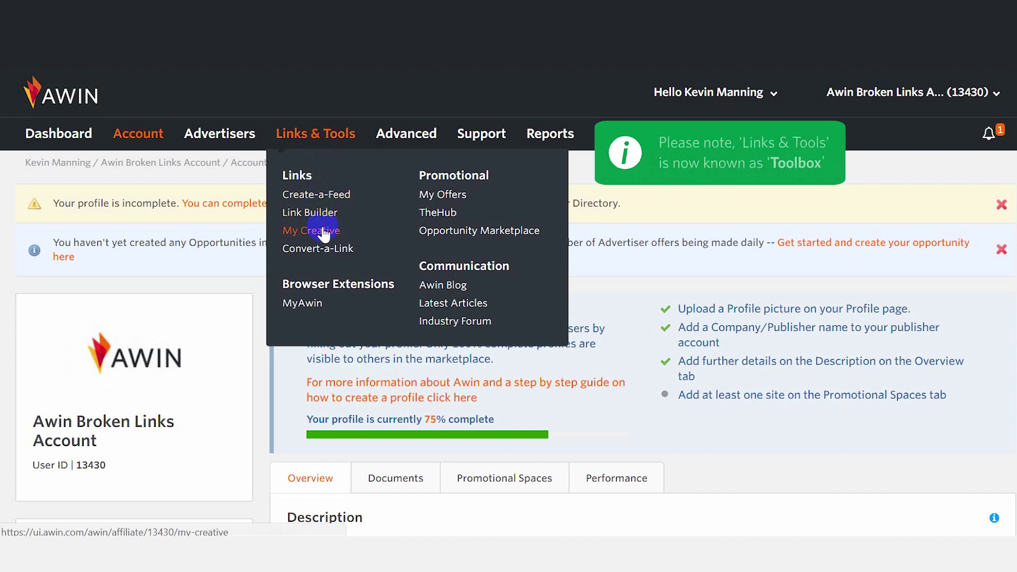
{"action": "left_click", "coordinate": [323, 231]}
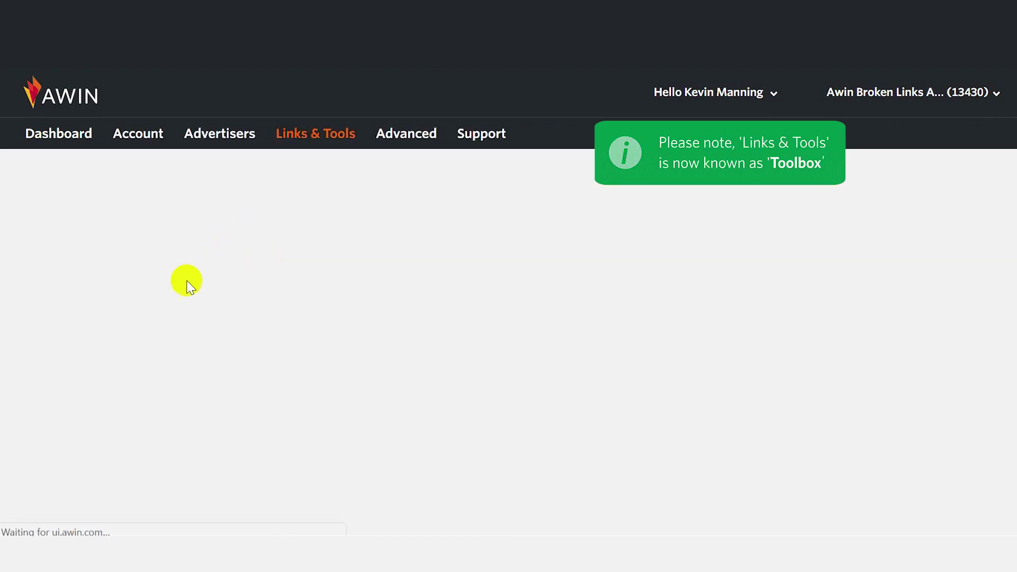
{"action": "scroll", "coordinate": [159, 289], "scroll_direction": "down", "scroll_amount": 3}
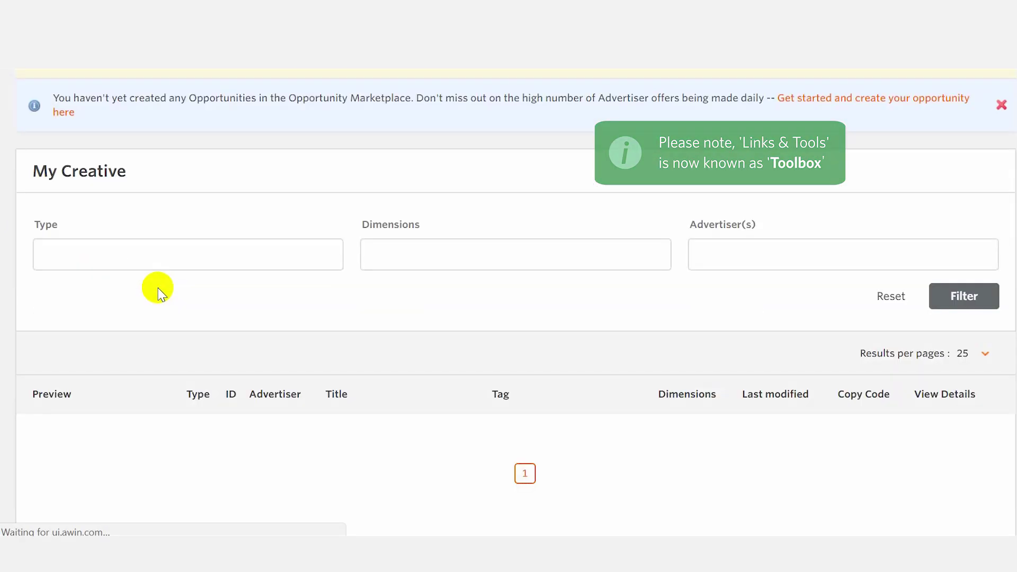
Step: Filter the creatives by type Image Banner, dimensions Banner (468 x 60) and advertiser HP (US)
{"action": "left_click", "coordinate": [191, 238]}
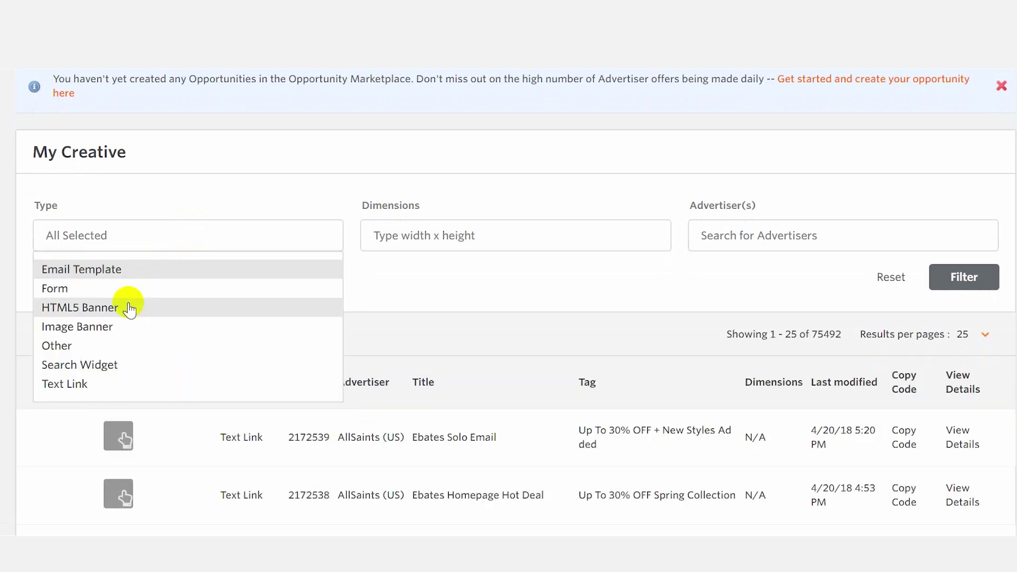
{"action": "left_click", "coordinate": [113, 327]}
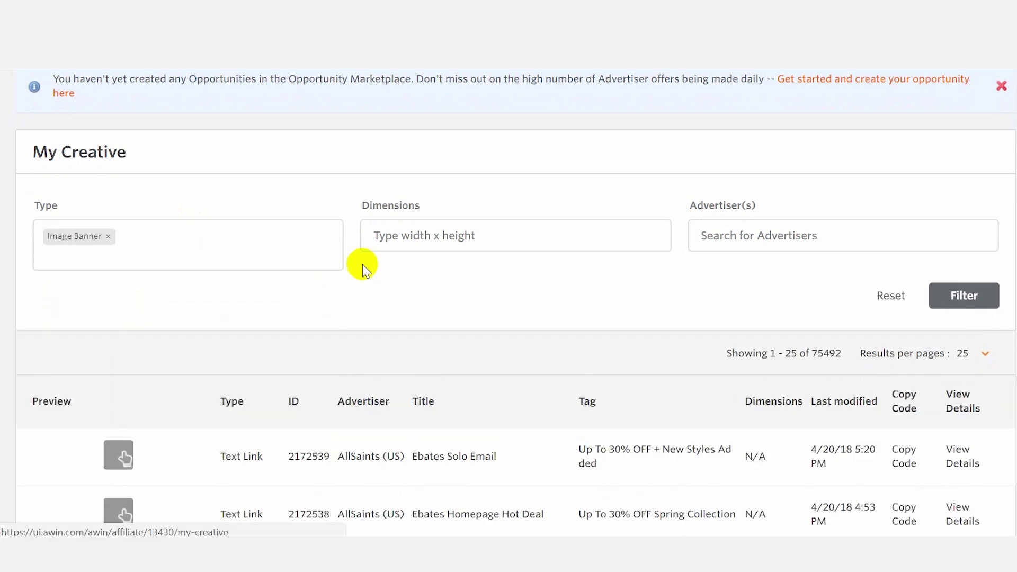
{"action": "left_click", "coordinate": [409, 241]}
{"action": "left_click", "coordinate": [425, 285]}
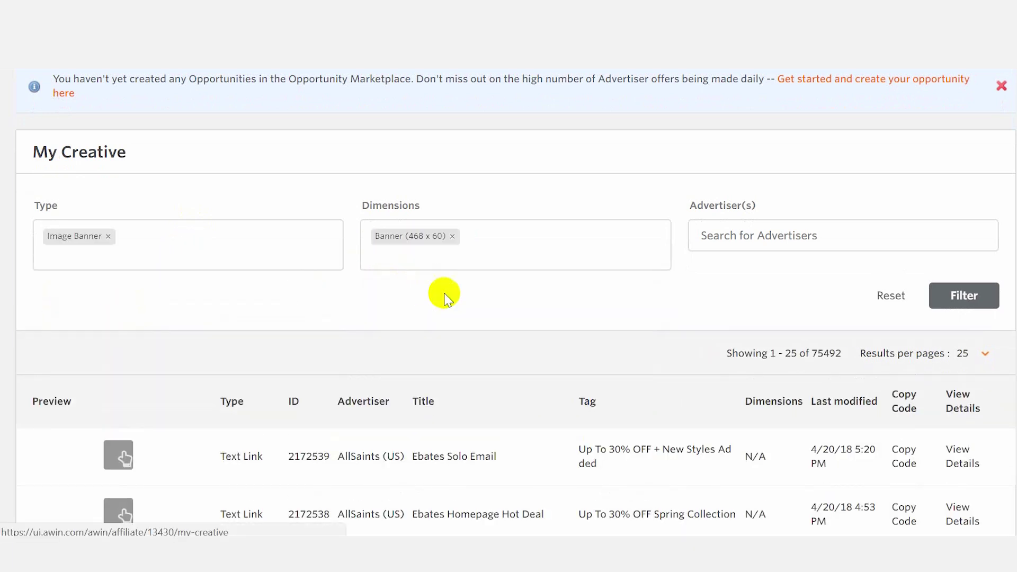
{"action": "left_click", "coordinate": [749, 235]}
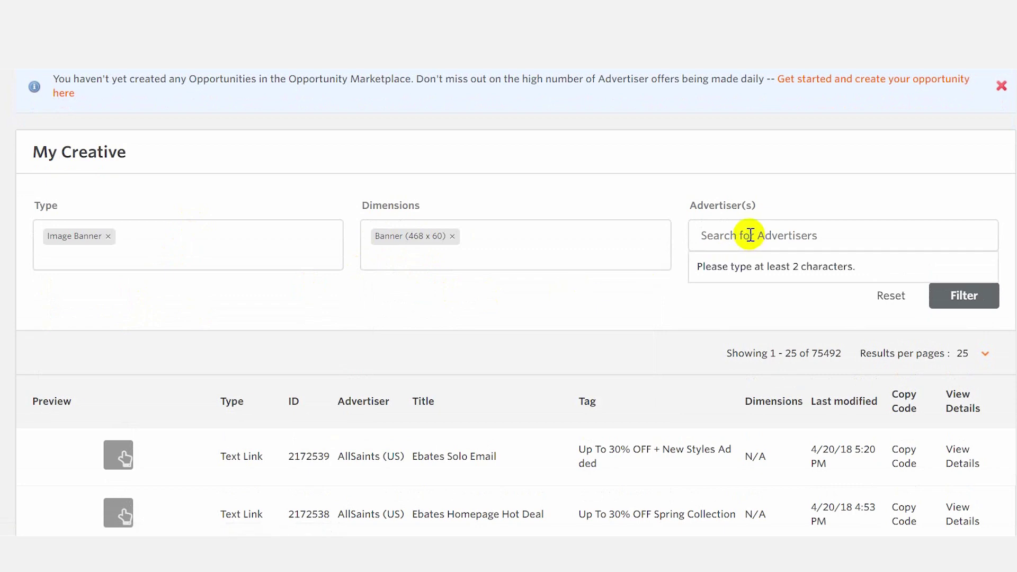
{"action": "type", "text": "HP (US) (7168"}
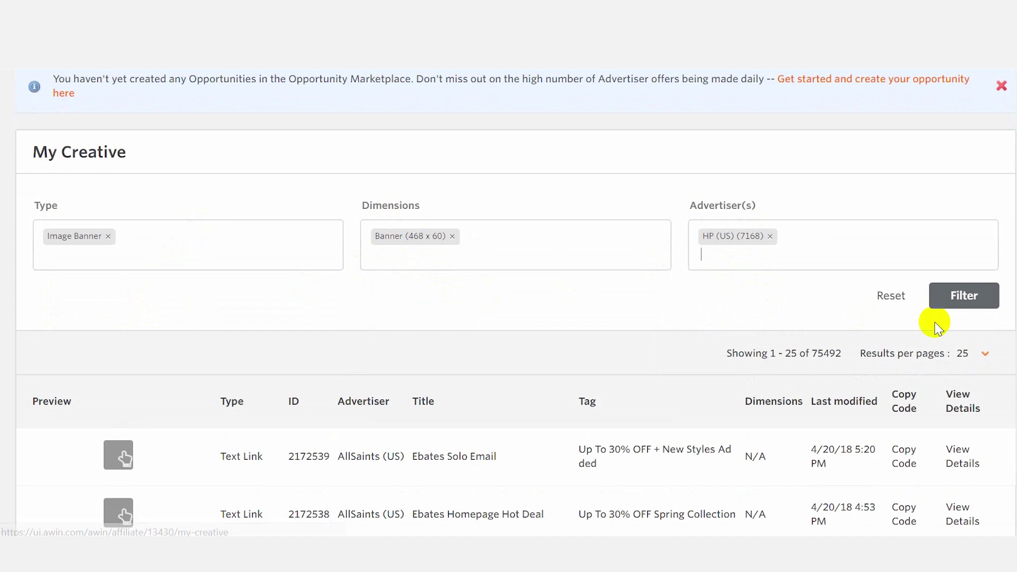
{"action": "left_click", "coordinate": [957, 304]}
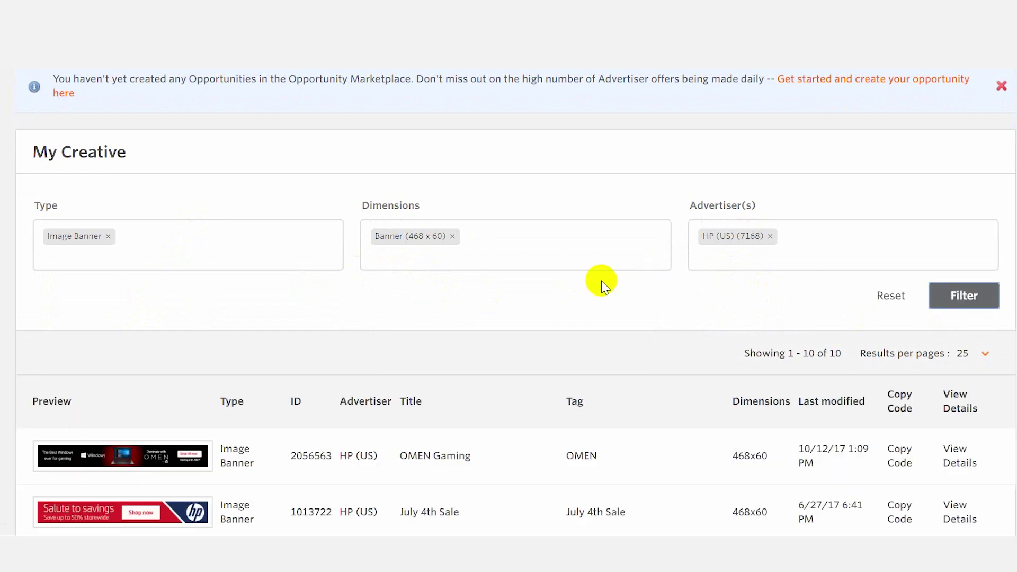
Step: Browse the filtered HP (US) banners and view the details, code and preview of the OMEN Gaming banner
{"action": "scroll", "coordinate": [599, 281], "scroll_direction": "down", "scroll_amount": 3}
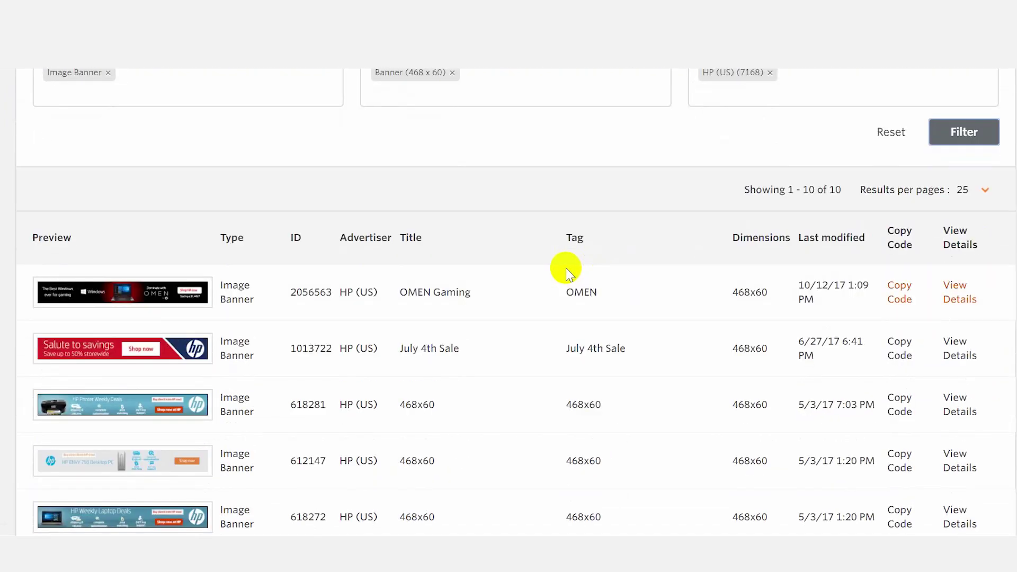
{"action": "scroll", "coordinate": [567, 274], "scroll_direction": "down", "scroll_amount": 2}
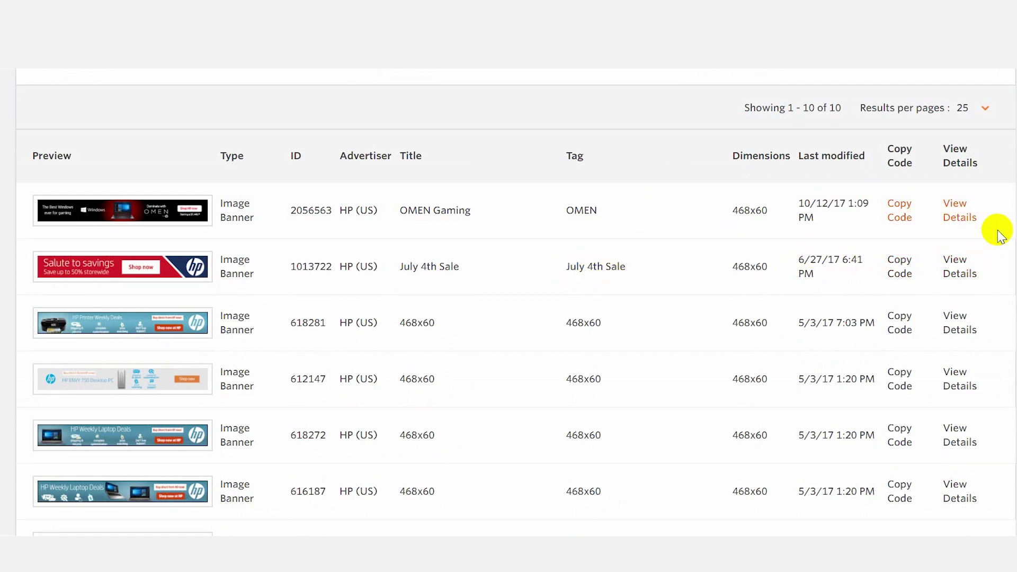
{"action": "left_click", "coordinate": [963, 209]}
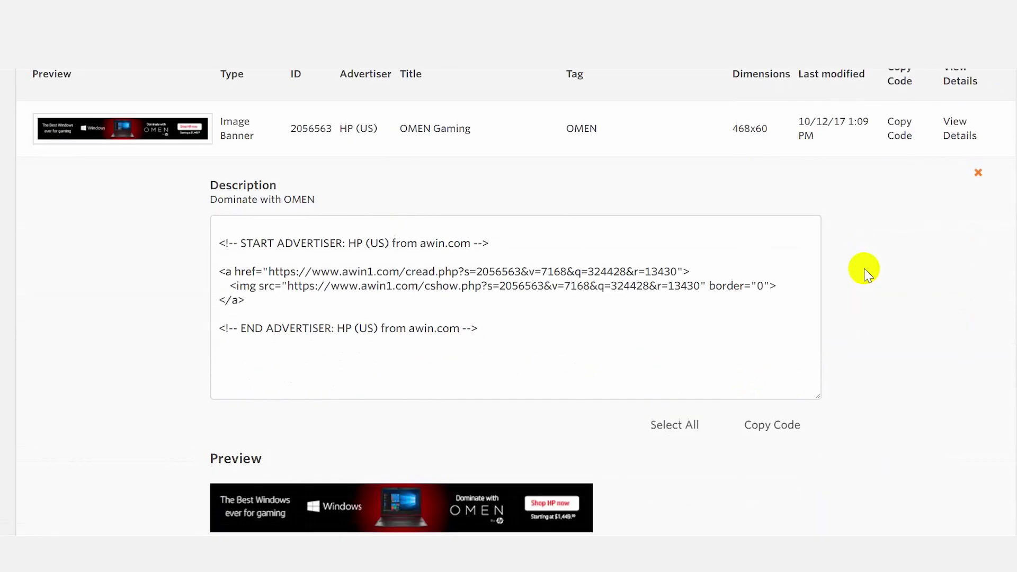
{"action": "scroll", "coordinate": [864, 278], "scroll_direction": "up", "scroll_amount": 2}
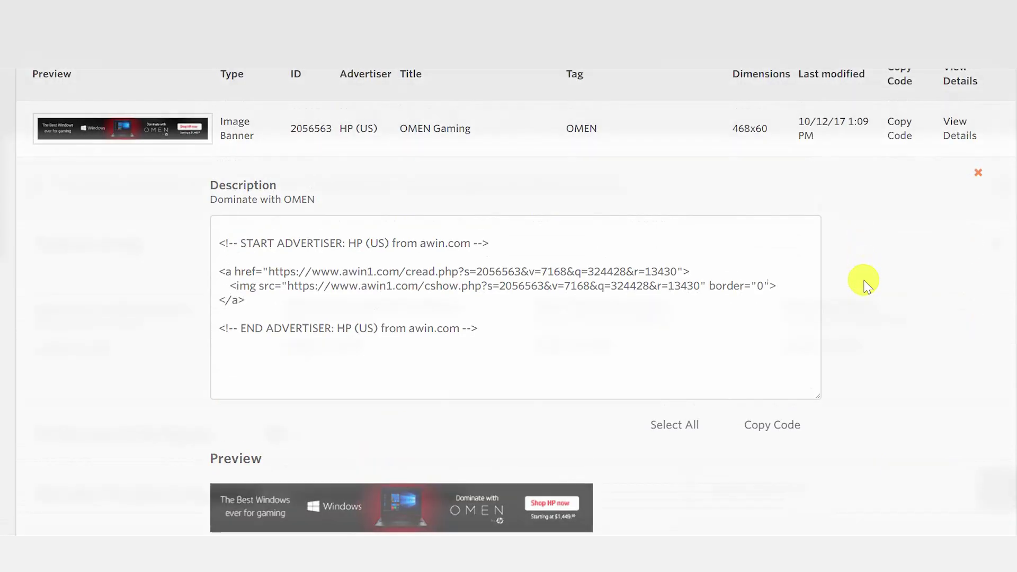